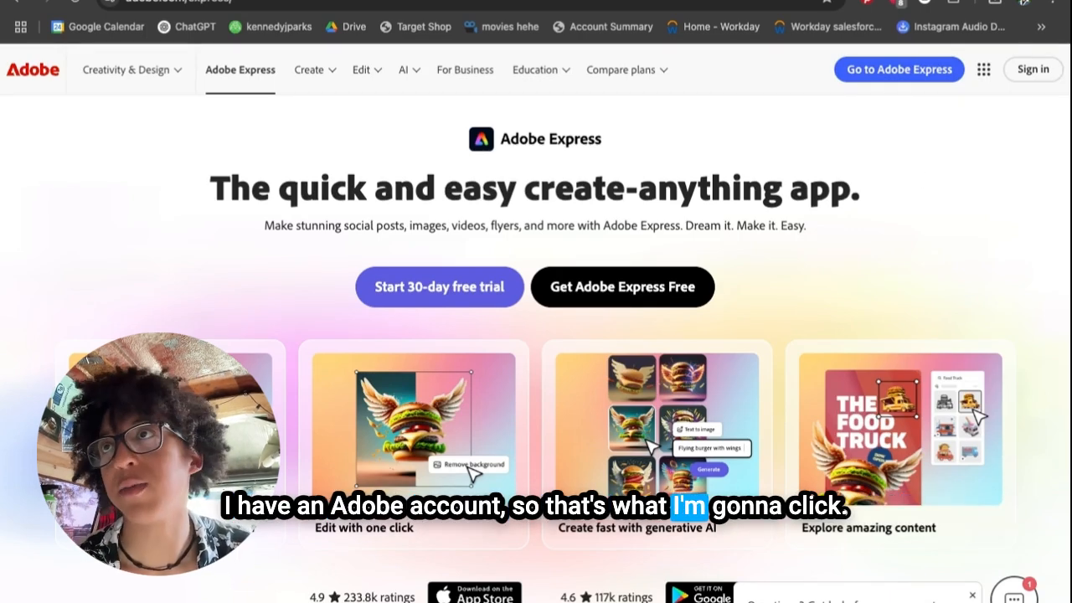
Enter Adobe Express from its website and start a new Instagram portrait post from the social media formats.
click(900, 72)
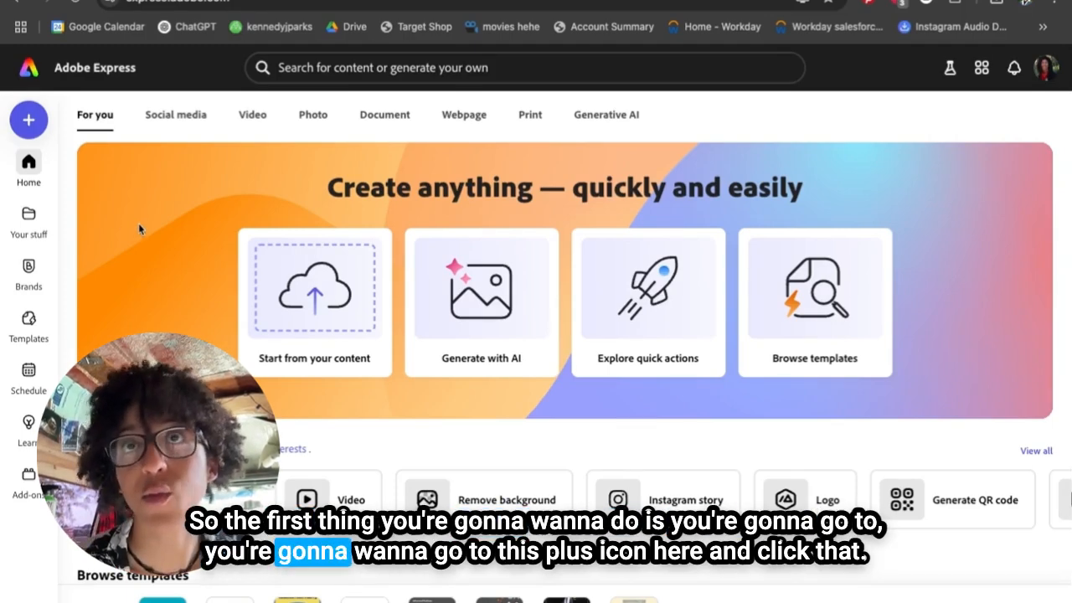
click(30, 123)
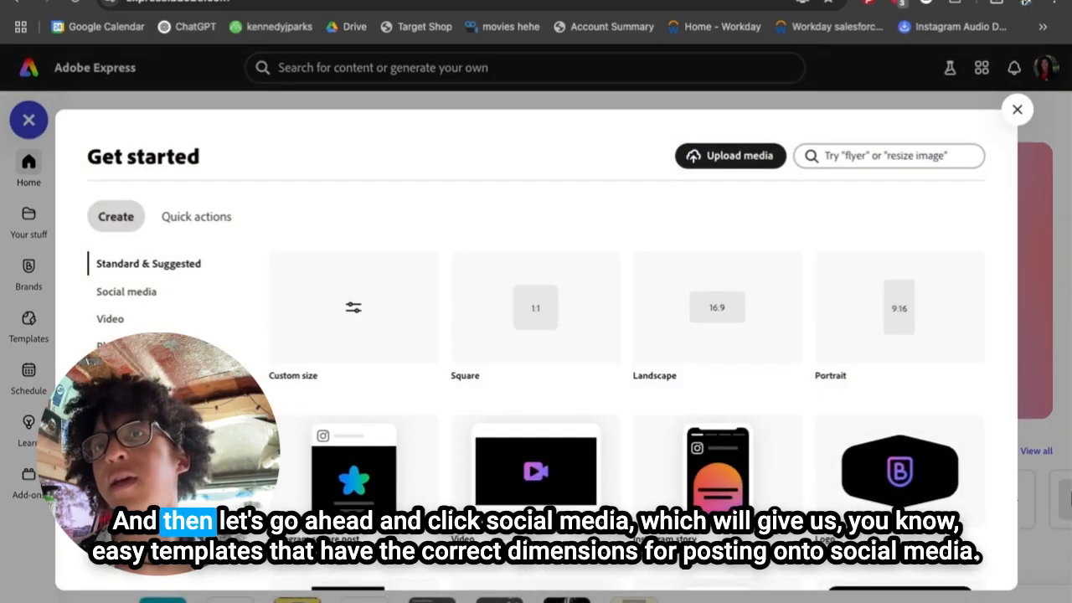
click(139, 294)
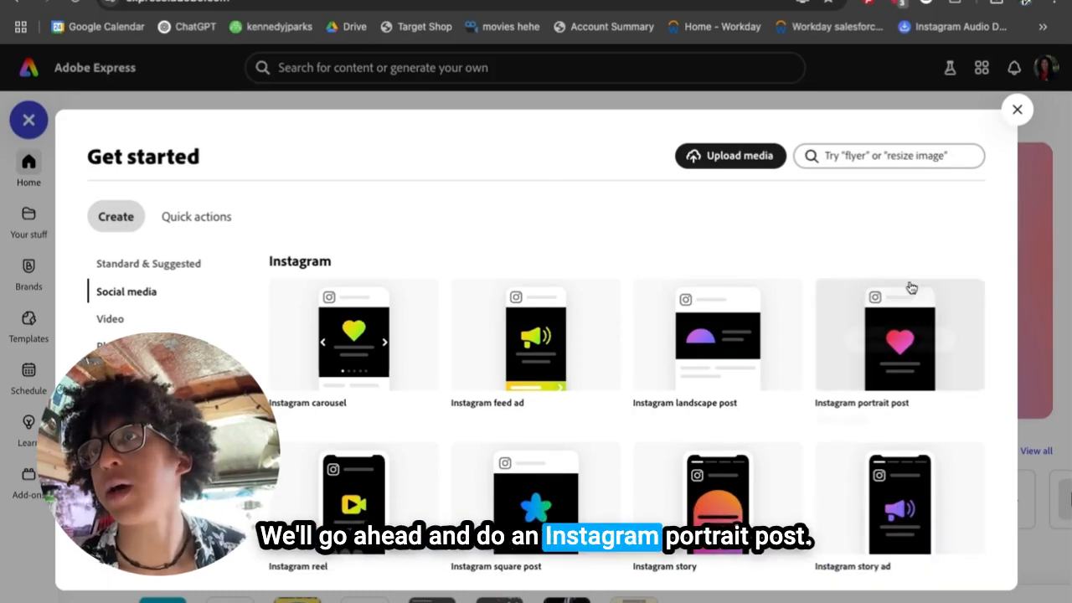
mouse_move(911, 355)
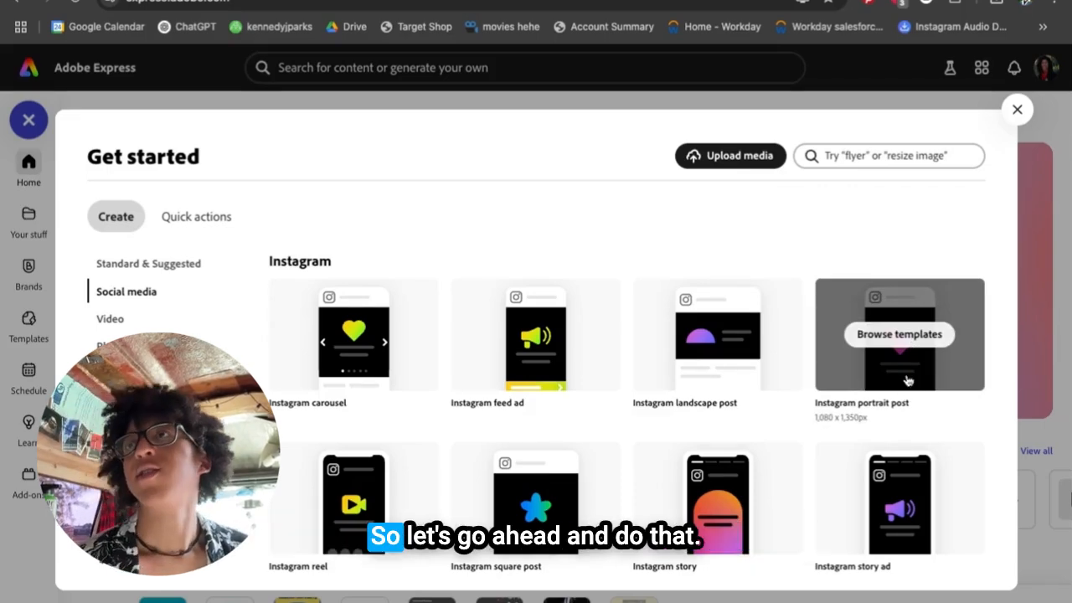
click(918, 335)
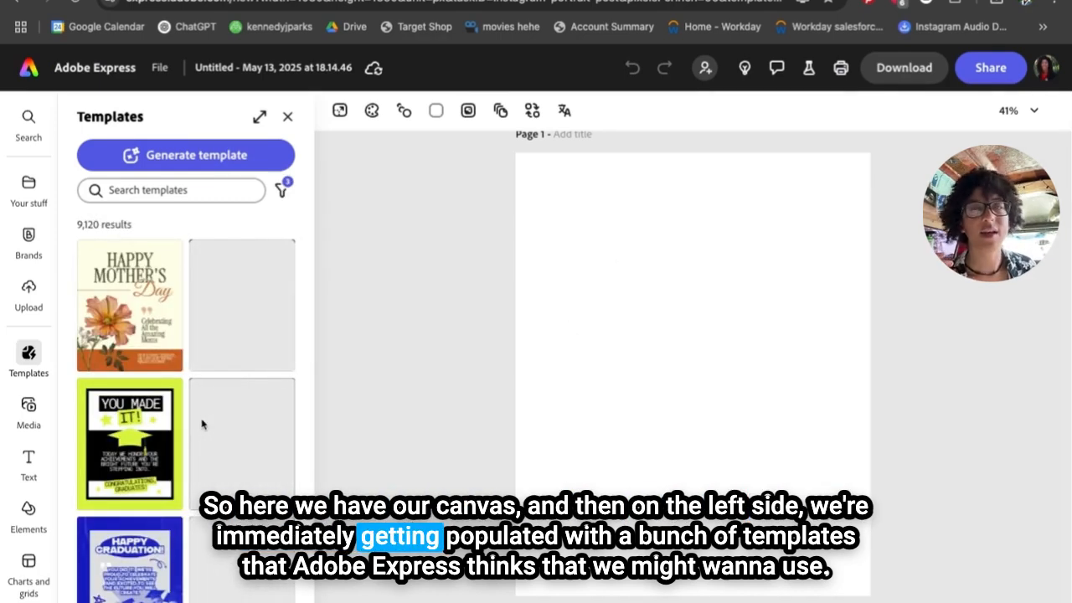
Browse the suggested templates and apply the yellow pixel-art Happy Mother's Day design with the red heart to the canvas.
scroll(188, 416, down, 3)
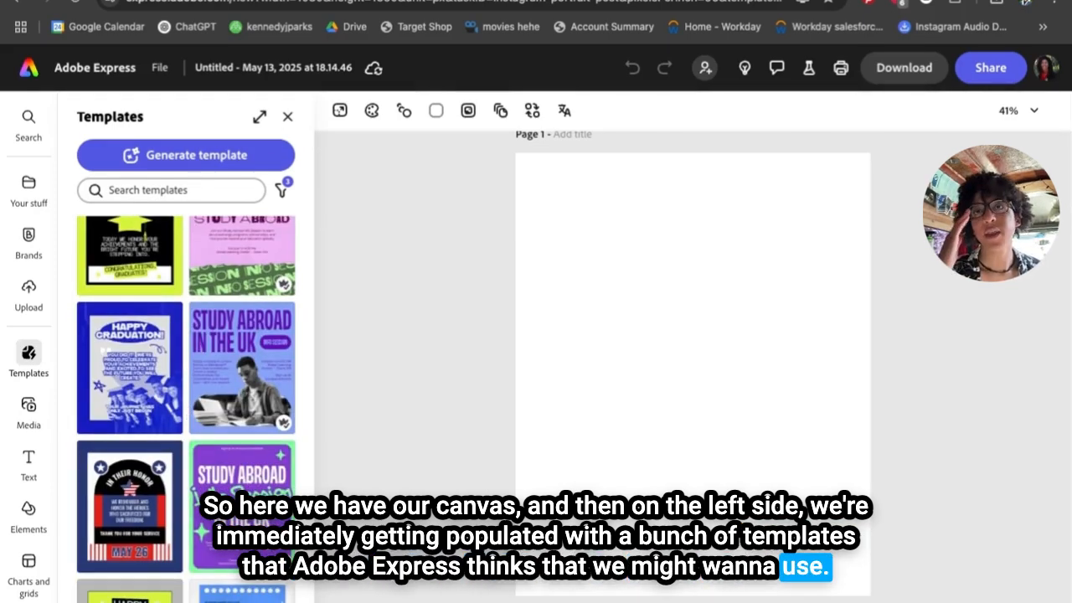
scroll(186, 402, up, 5)
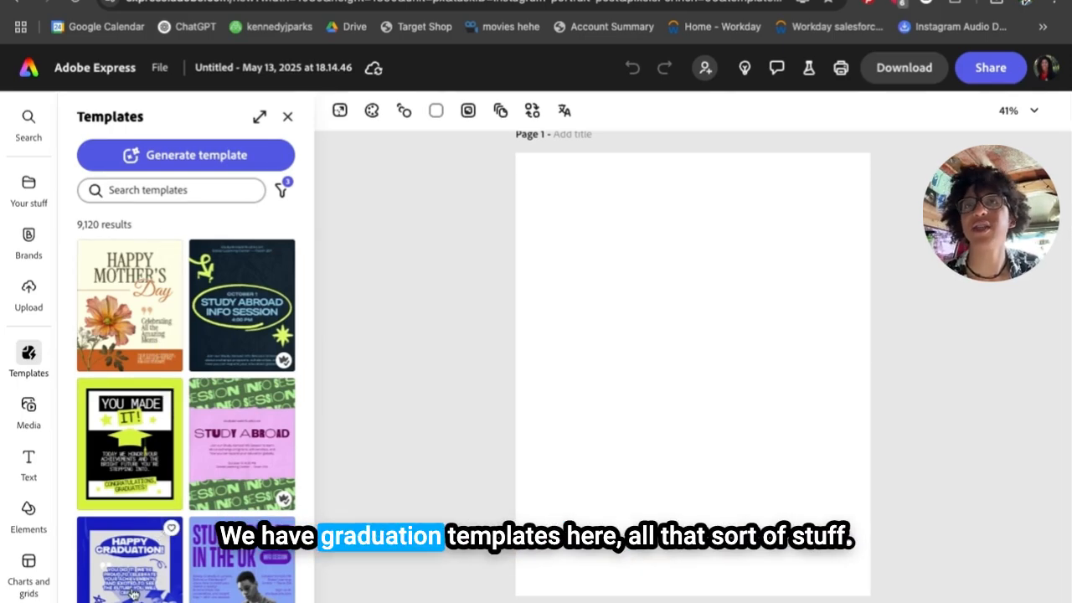
scroll(132, 586, down, 5)
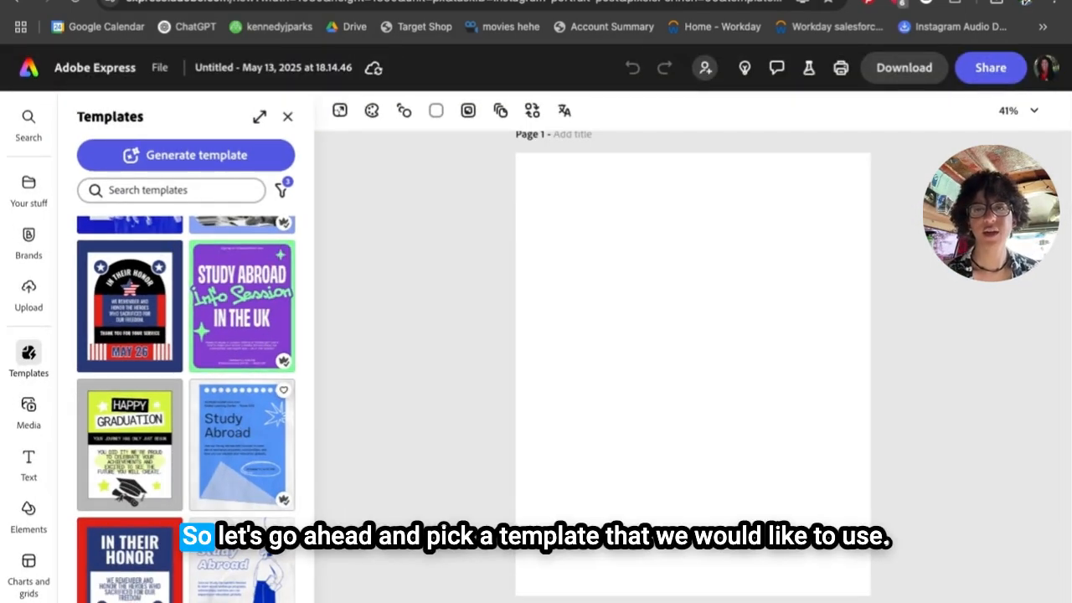
scroll(139, 484, down, 1)
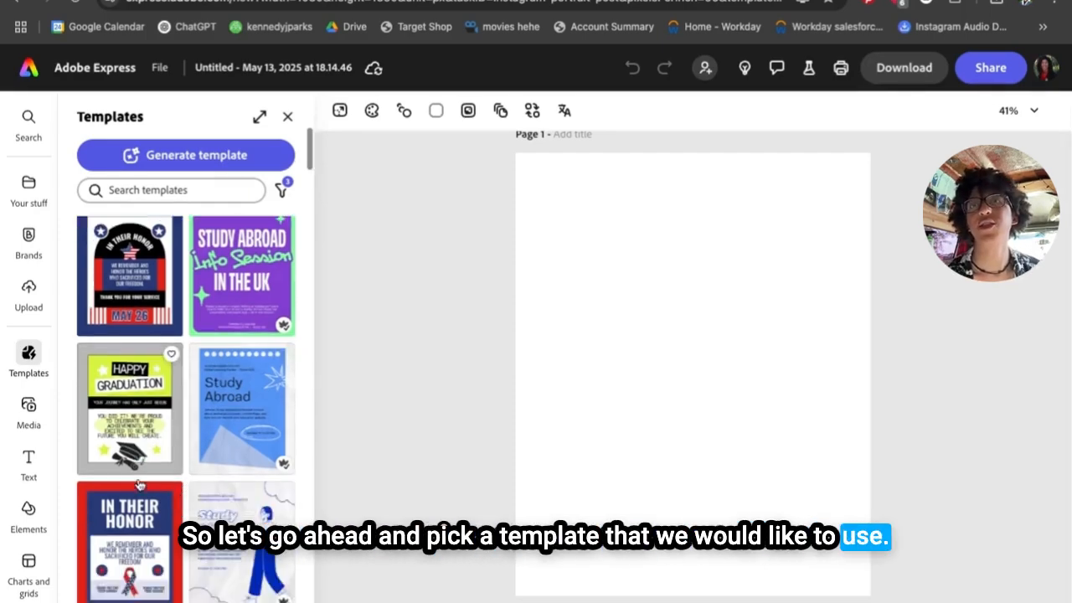
scroll(139, 484, down, 10)
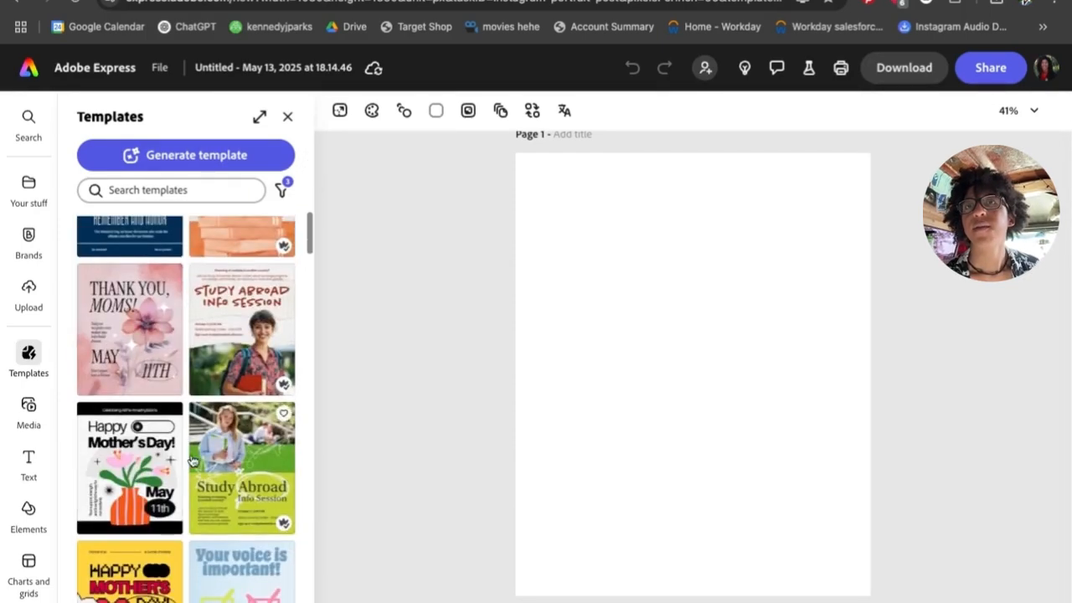
scroll(192, 462, down, 3)
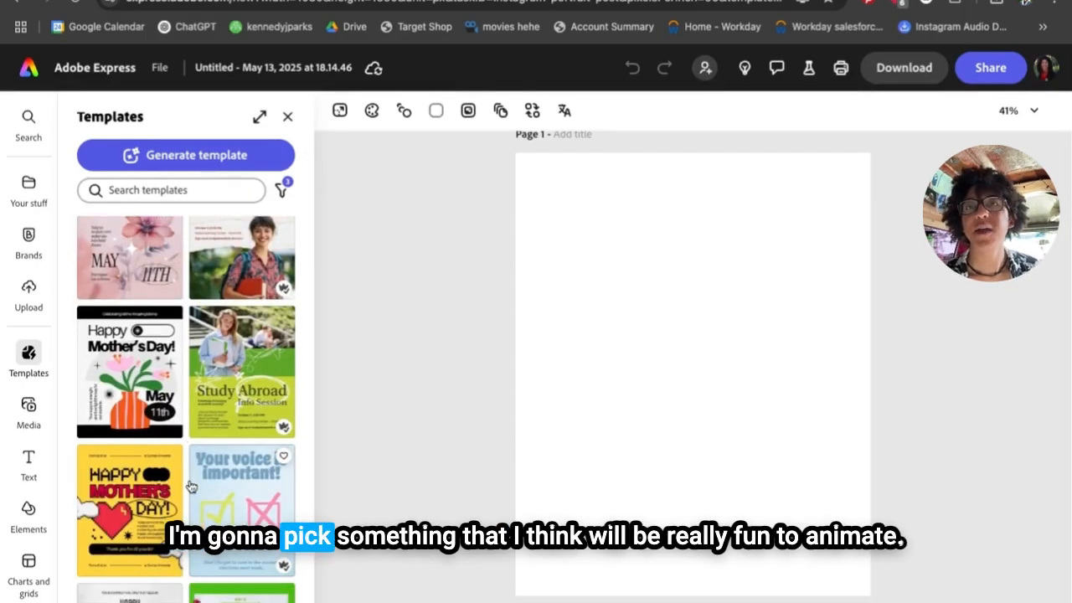
scroll(190, 481, down, 3)
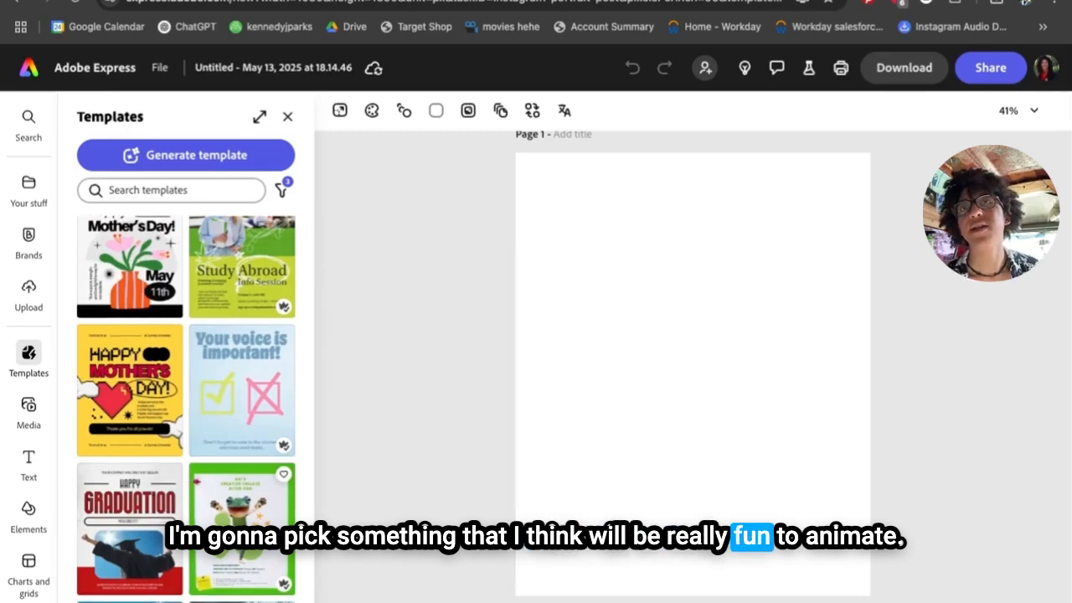
scroll(137, 343, down, 1)
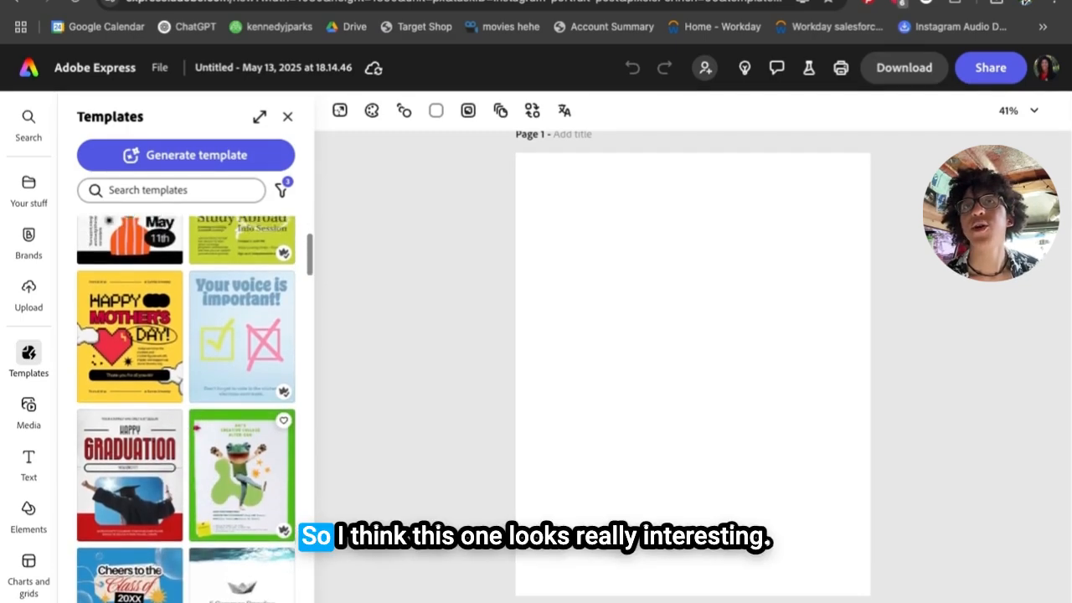
click(137, 343)
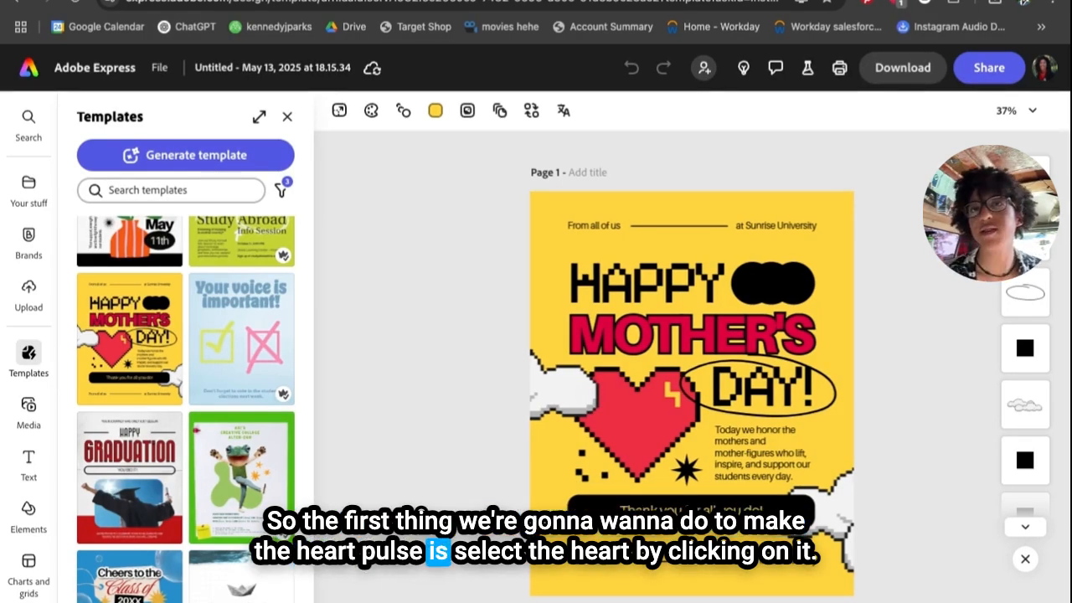
Apply the looping Pulse animation to the red pixel heart, after comparing the In, Out and Loop animation styles.
click(652, 425)
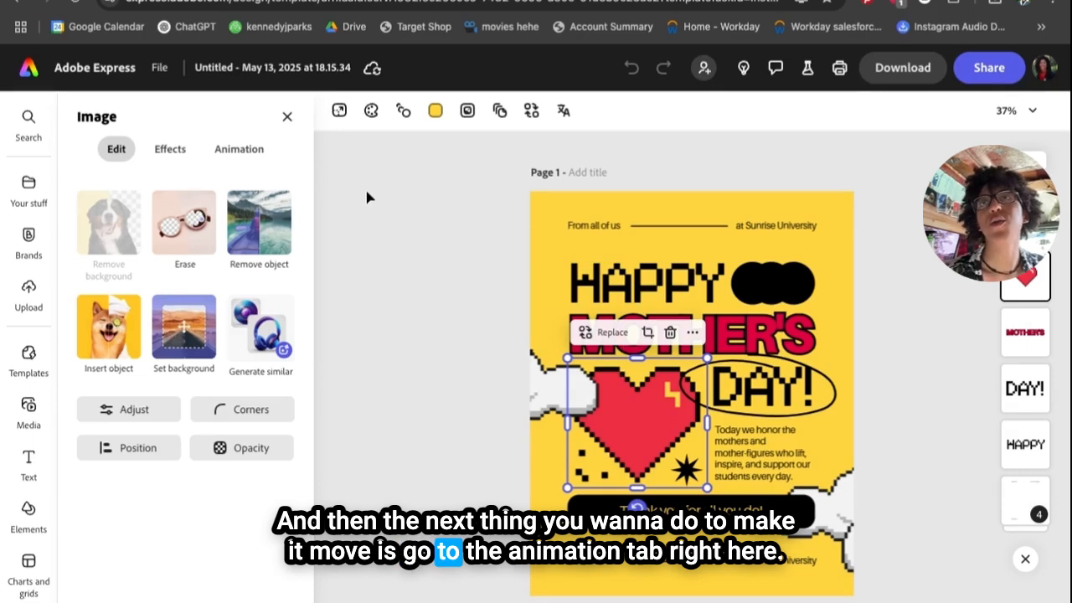
click(259, 152)
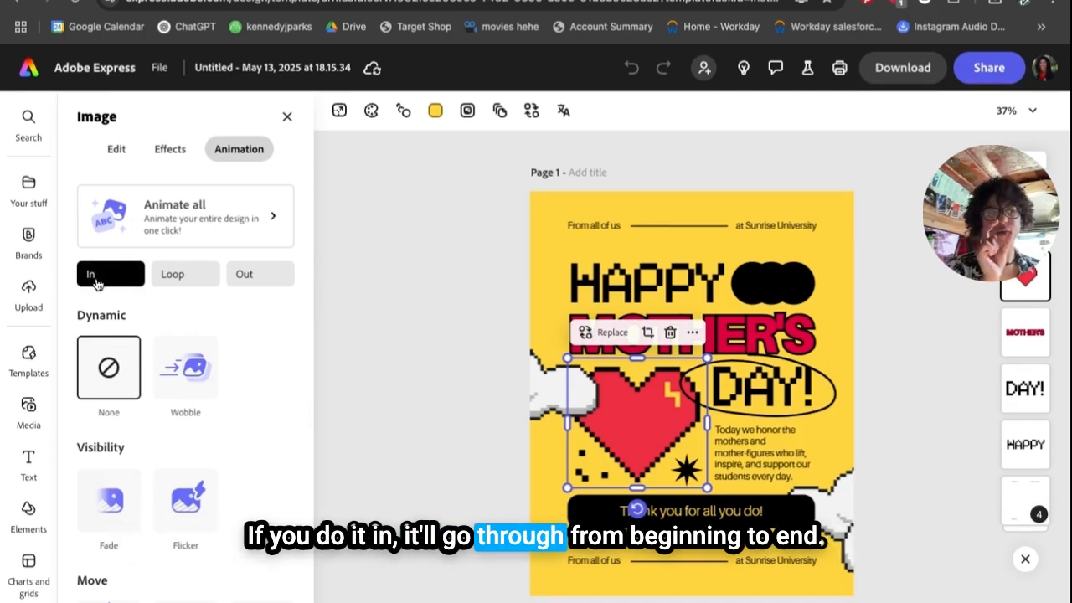
click(260, 276)
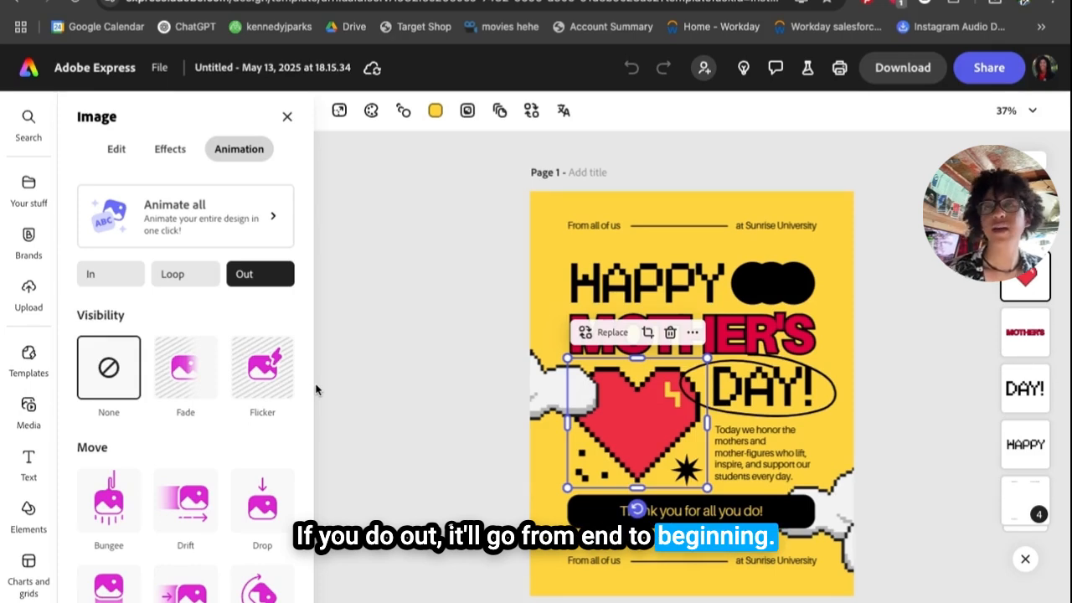
click(173, 279)
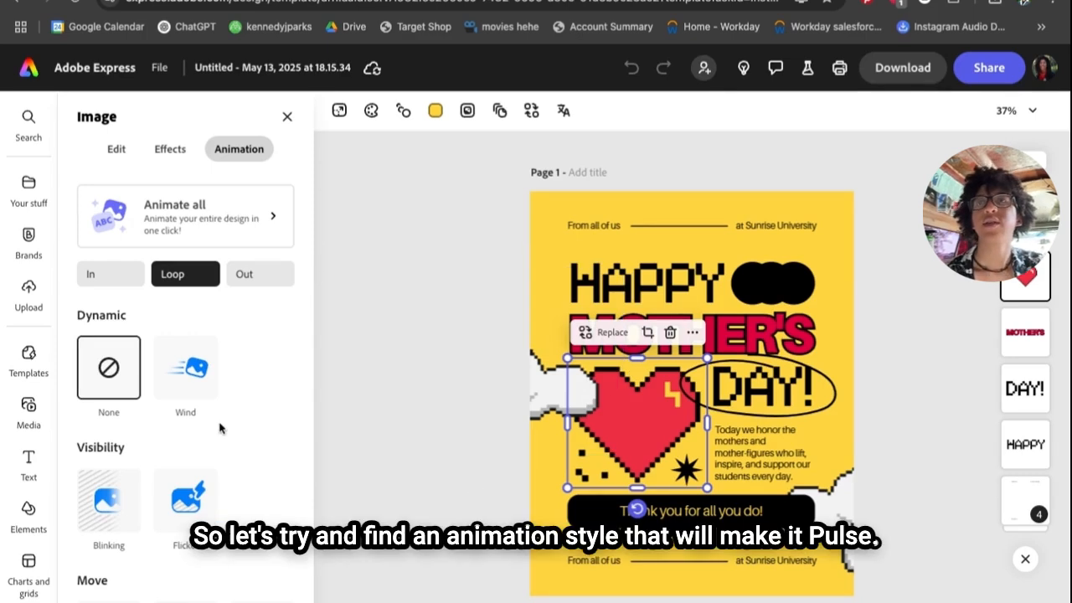
scroll(253, 394, down, 3)
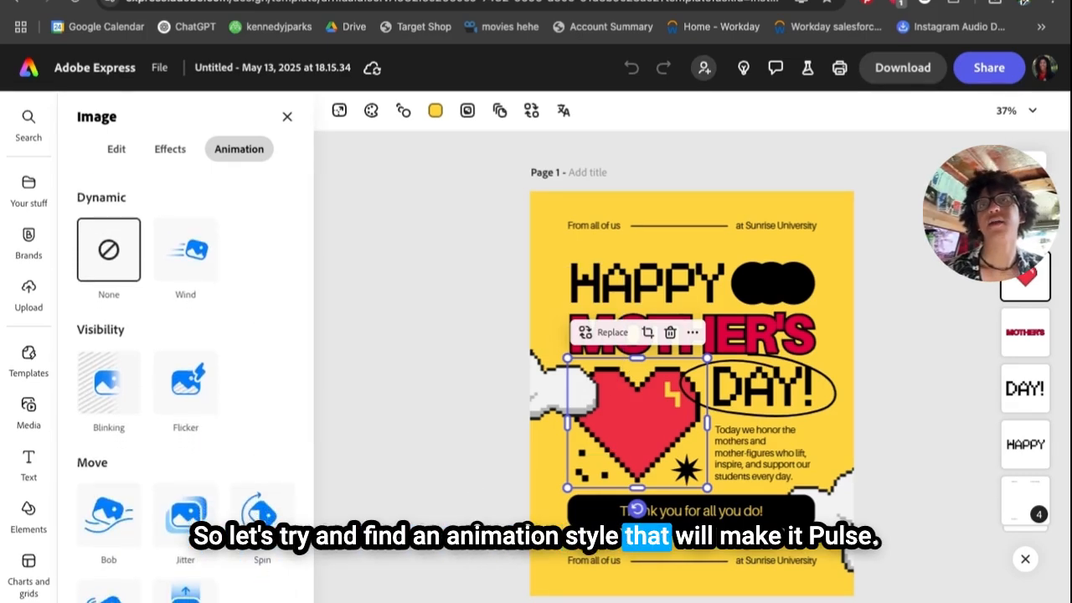
scroll(192, 385, down, 6)
scroll(184, 394, down, 3)
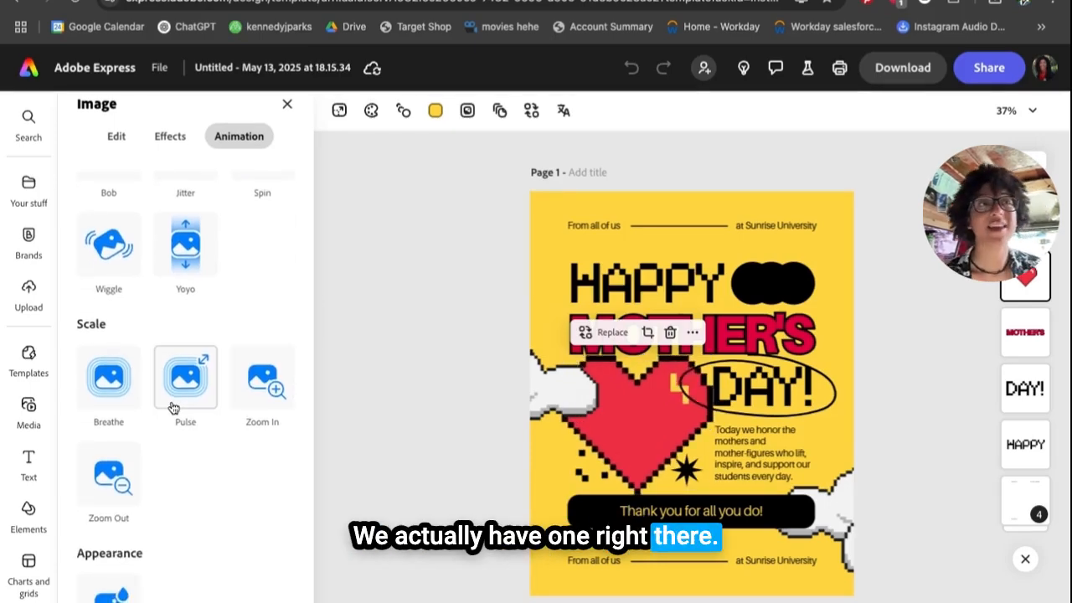
scroll(173, 408, up, 6)
scroll(276, 377, up, 3)
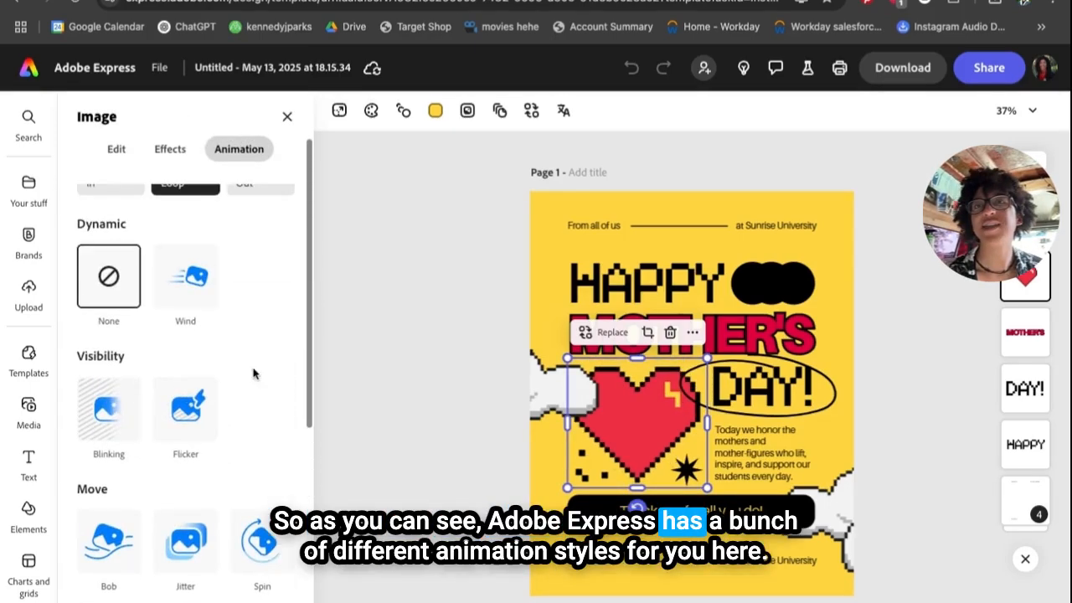
scroll(268, 430, down, 10)
scroll(240, 500, up, 1)
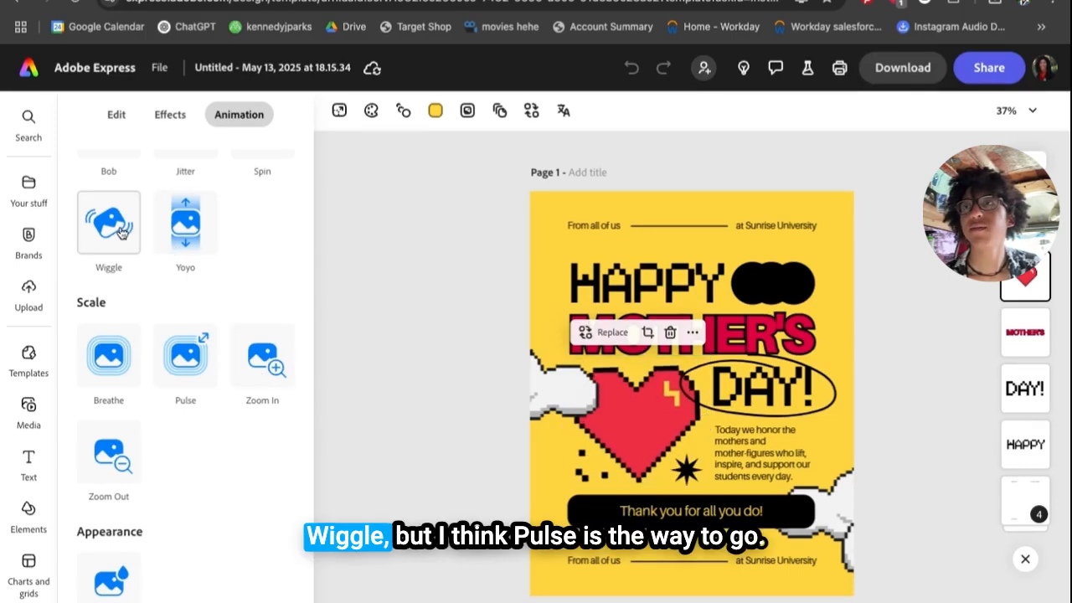
click(185, 349)
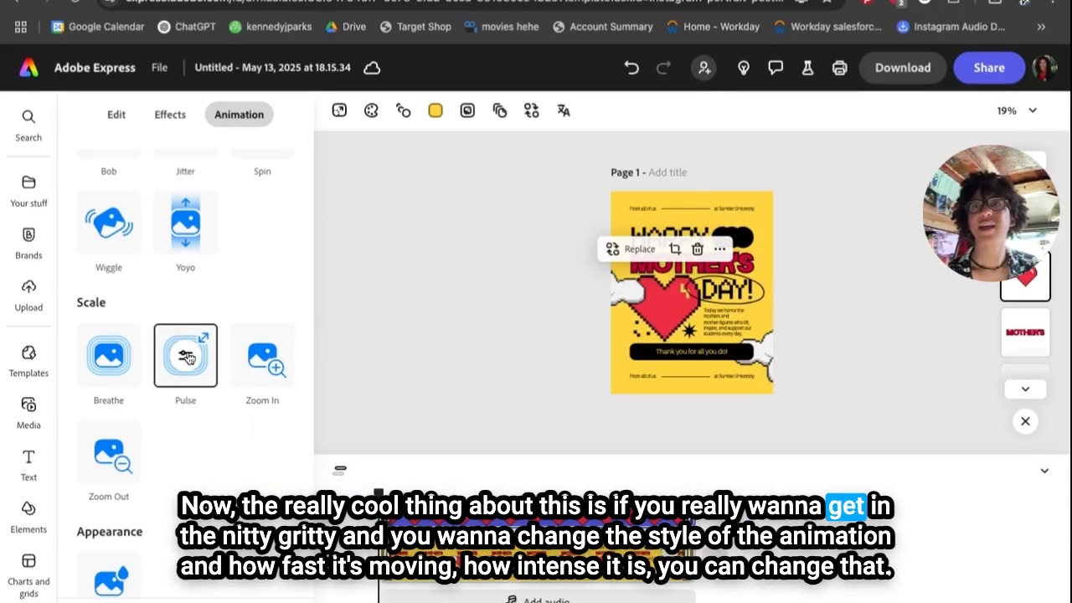
Try a speed of 100 for the heart's Pulse animation, and settle on a speed of 80.
click(185, 356)
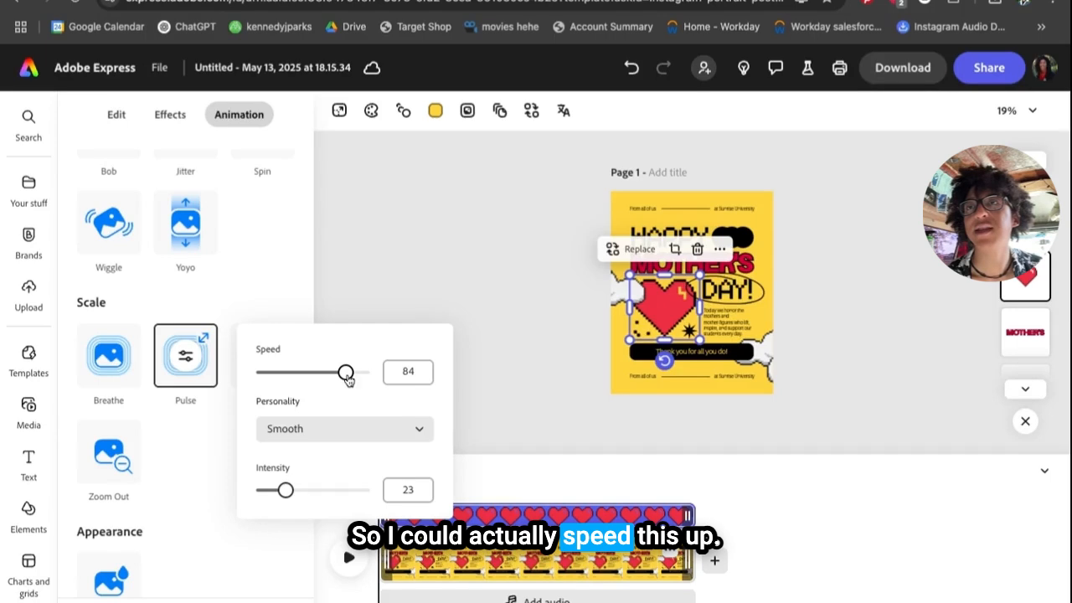
drag(346, 373, 351, 373)
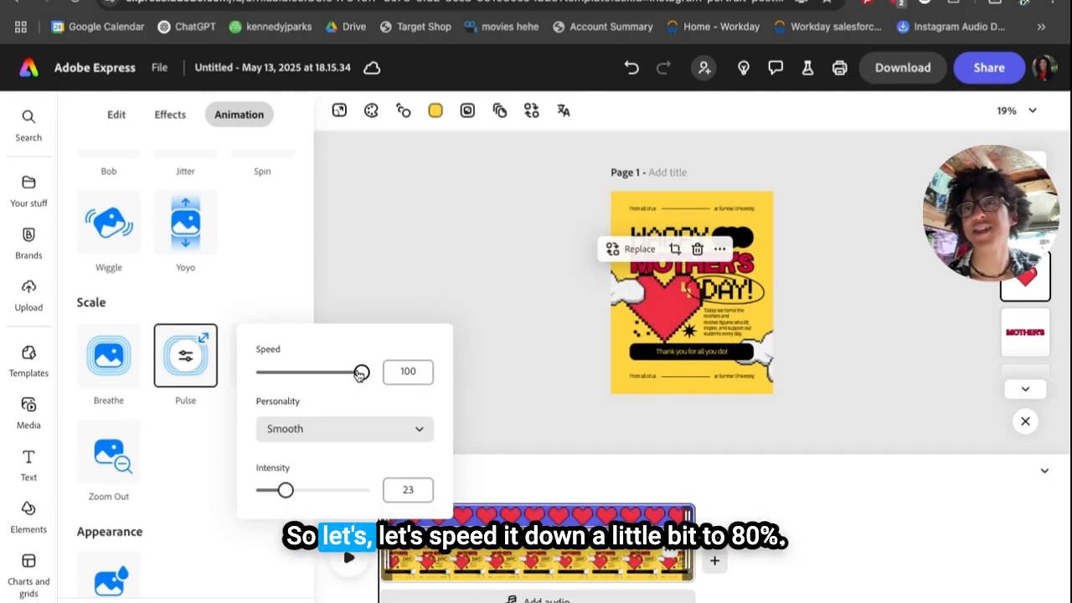
drag(359, 374, 341, 373)
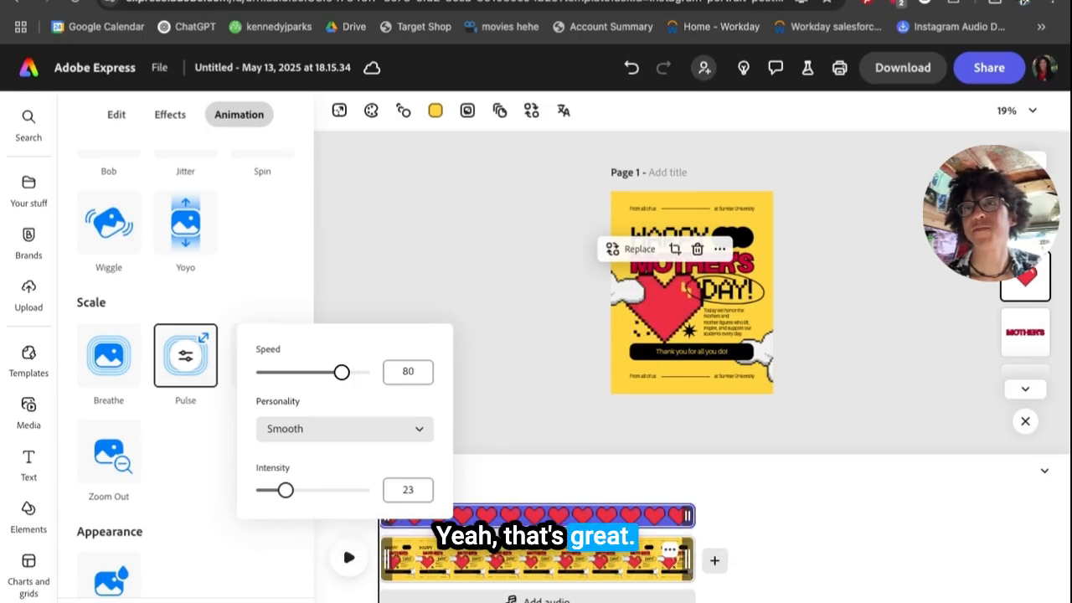
Try the Loud and Energetic personalities on the heart's Pulse animation, and set the personality to Soft.
click(377, 431)
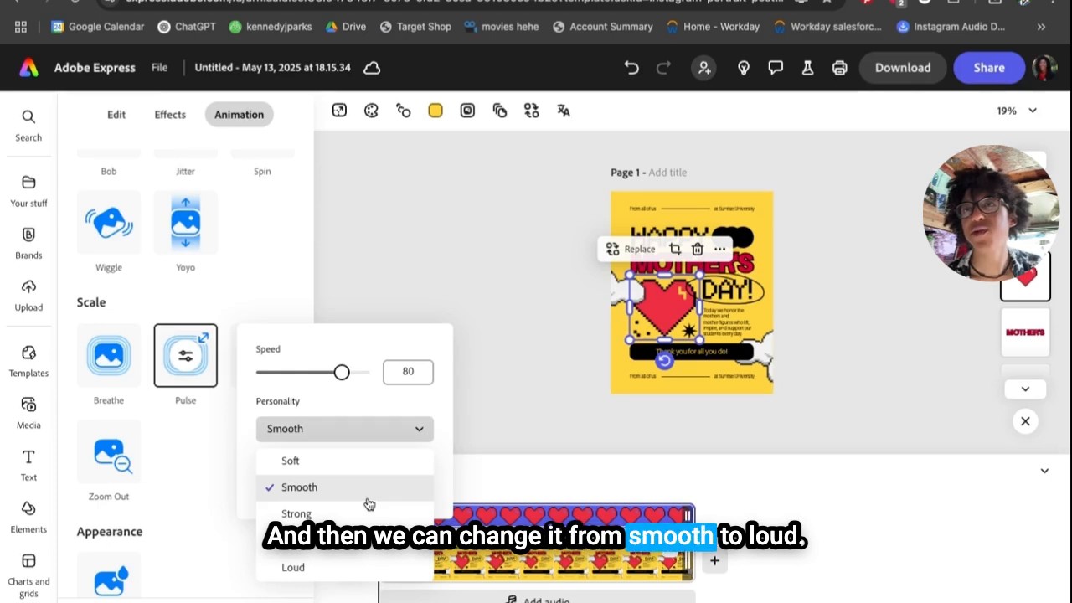
click(340, 567)
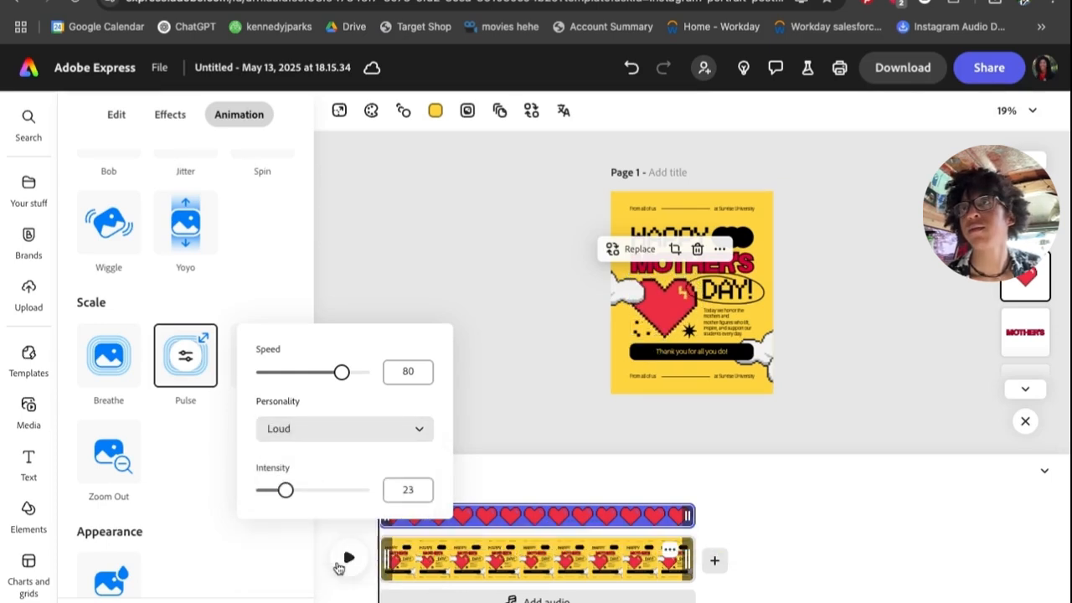
click(363, 433)
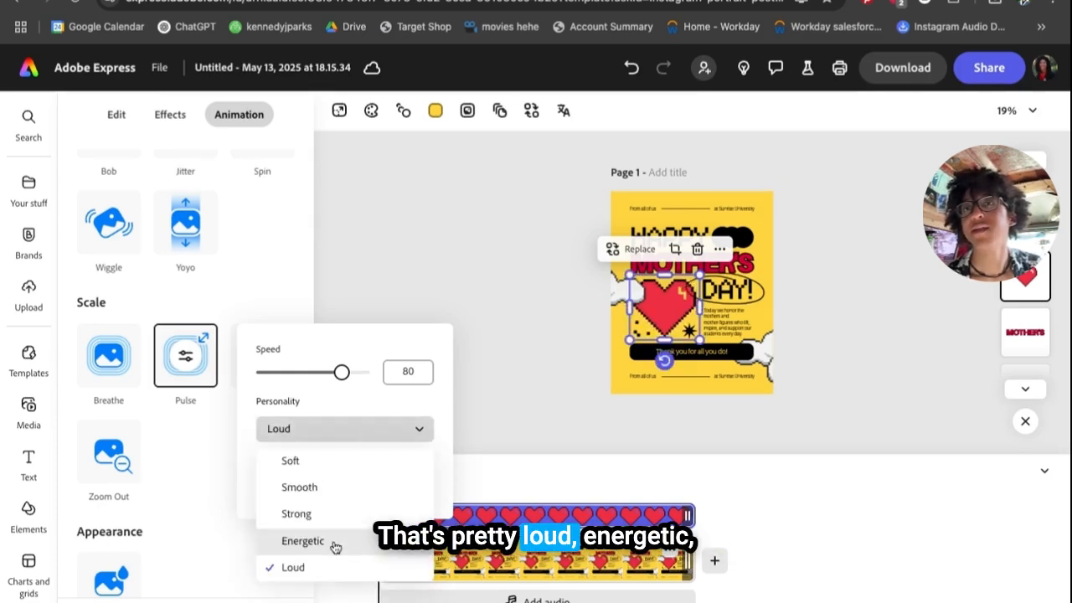
click(335, 544)
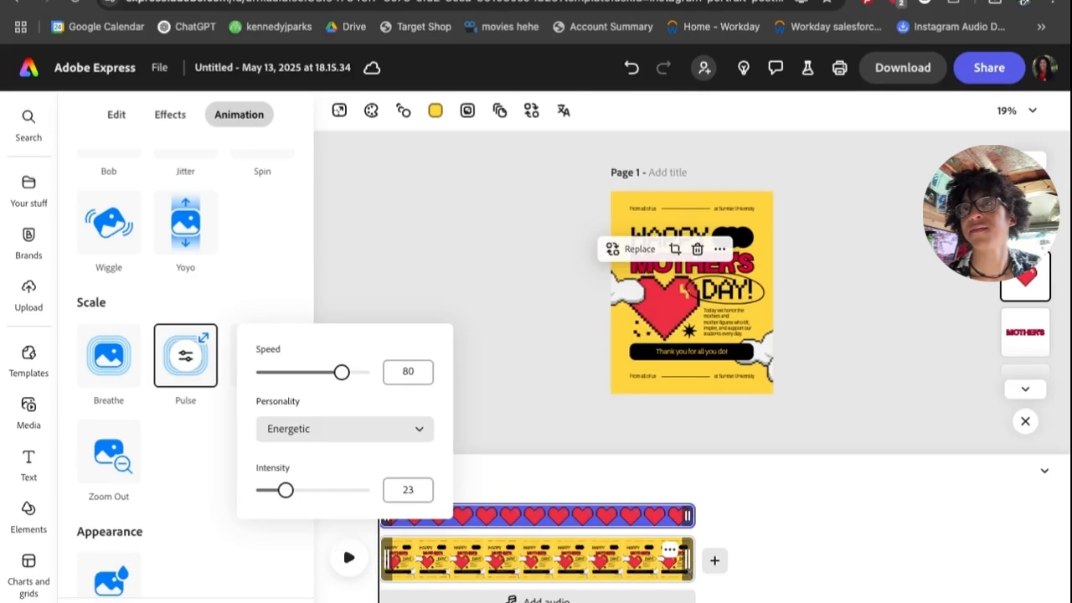
click(347, 428)
click(330, 471)
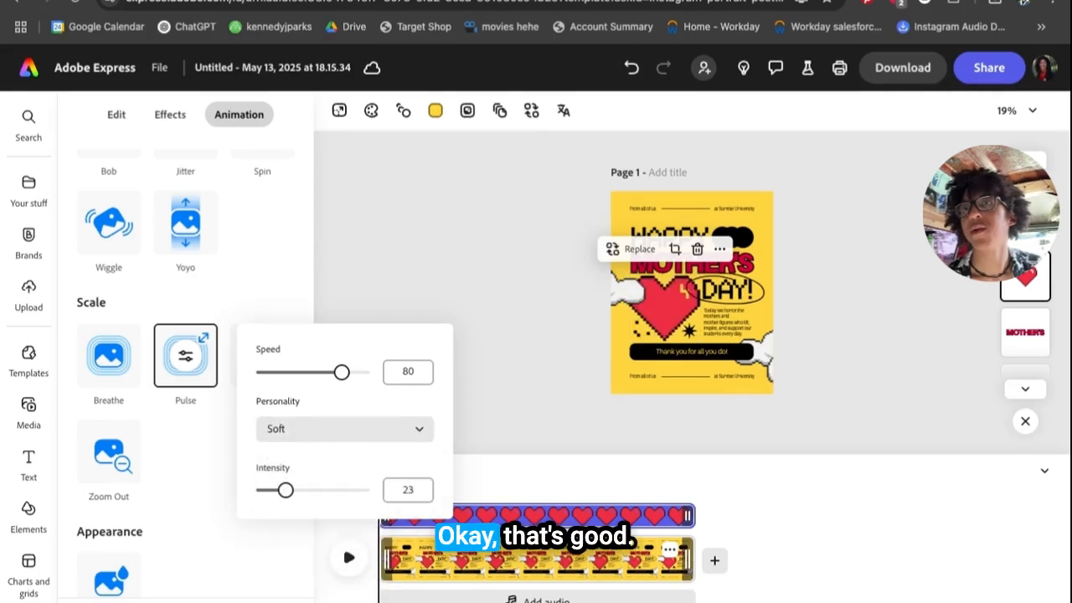
Lower the intensity of the heart's Pulse animation to 6, deselect the heart, and play the timeline to preview the motion.
drag(279, 492, 272, 490)
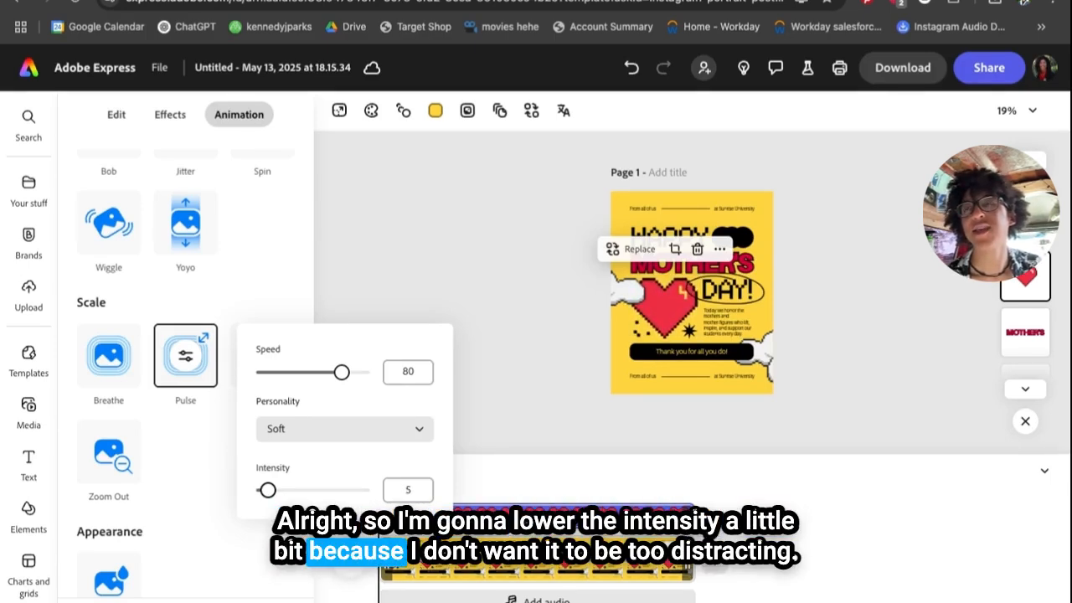
drag(268, 490, 269, 490)
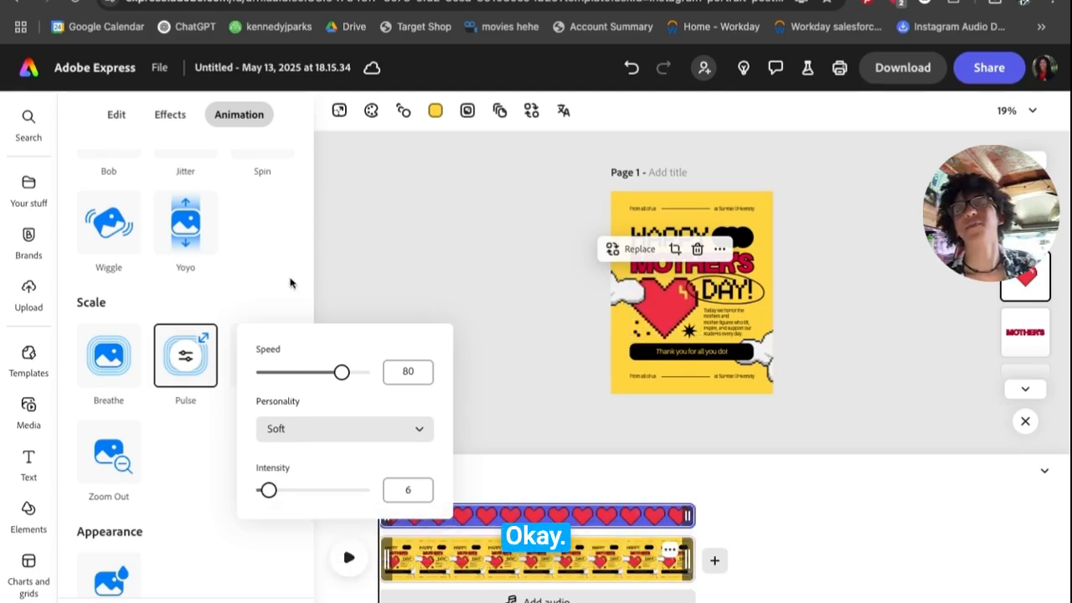
click(290, 282)
click(503, 301)
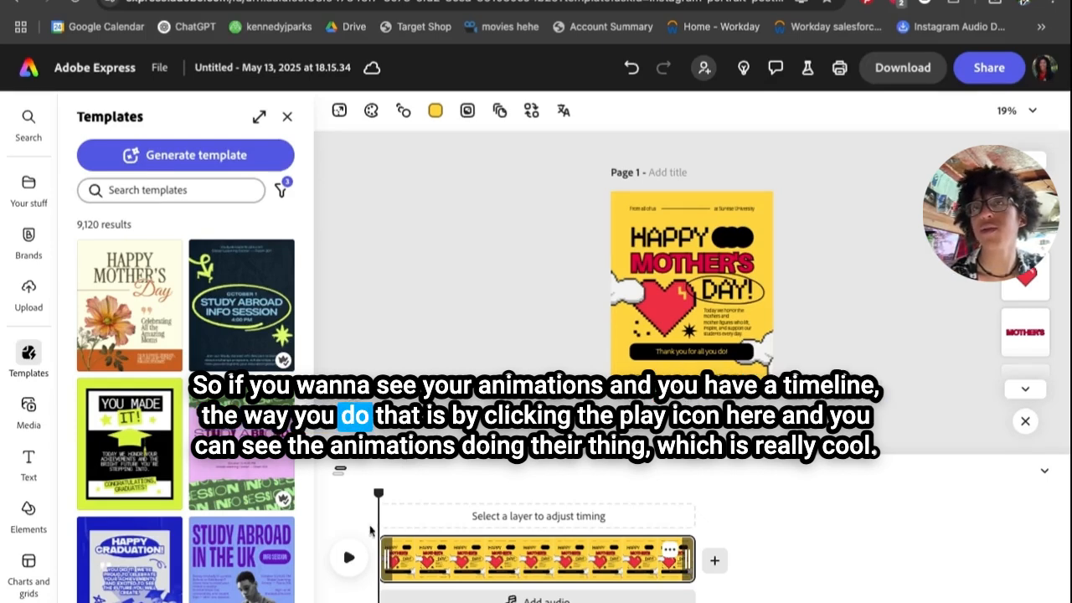
click(350, 559)
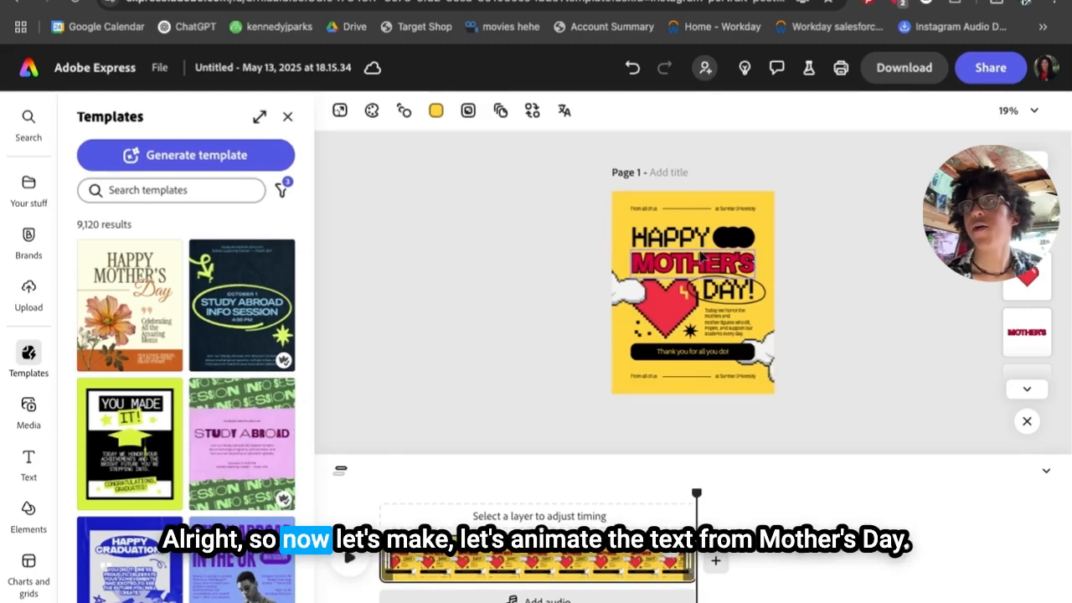
Apply the looping Wiggle animation to the red MOTHER'S text, lower its intensity slightly, and deselect the text.
click(710, 265)
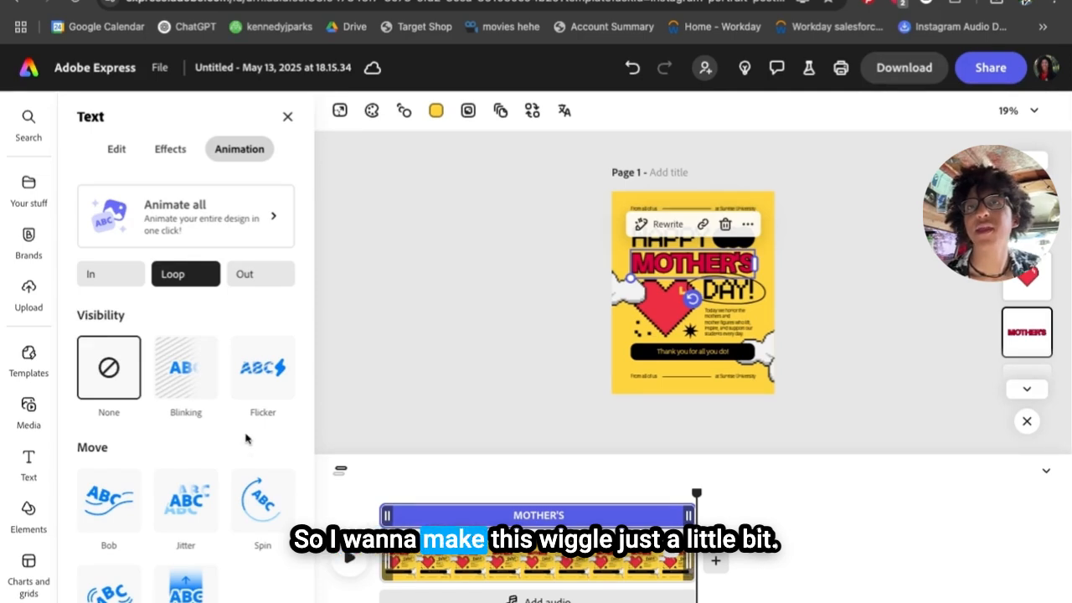
scroll(247, 460, down, 3)
click(118, 458)
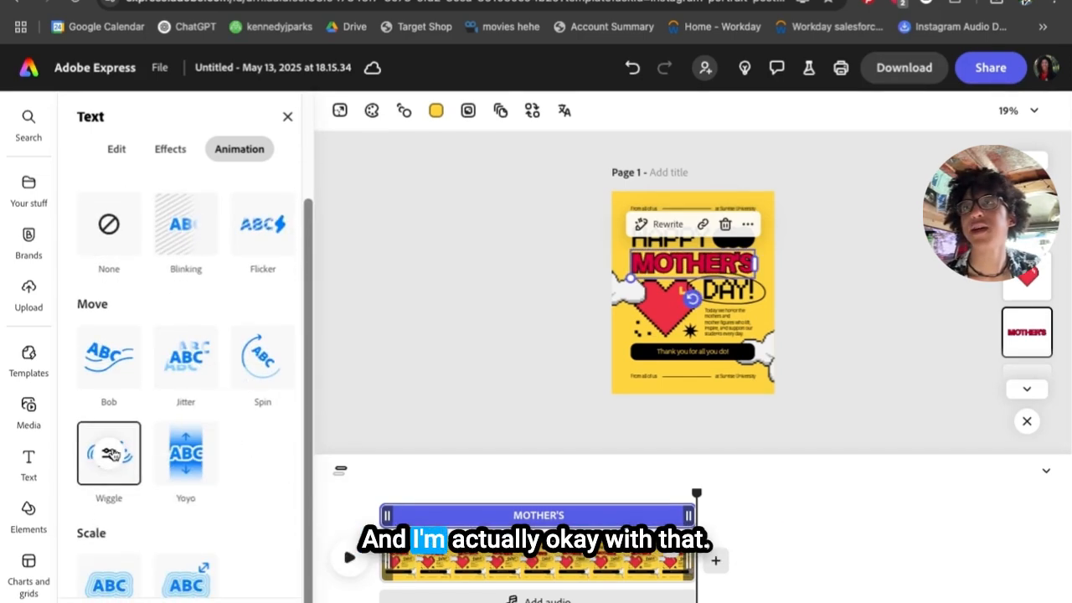
click(109, 455)
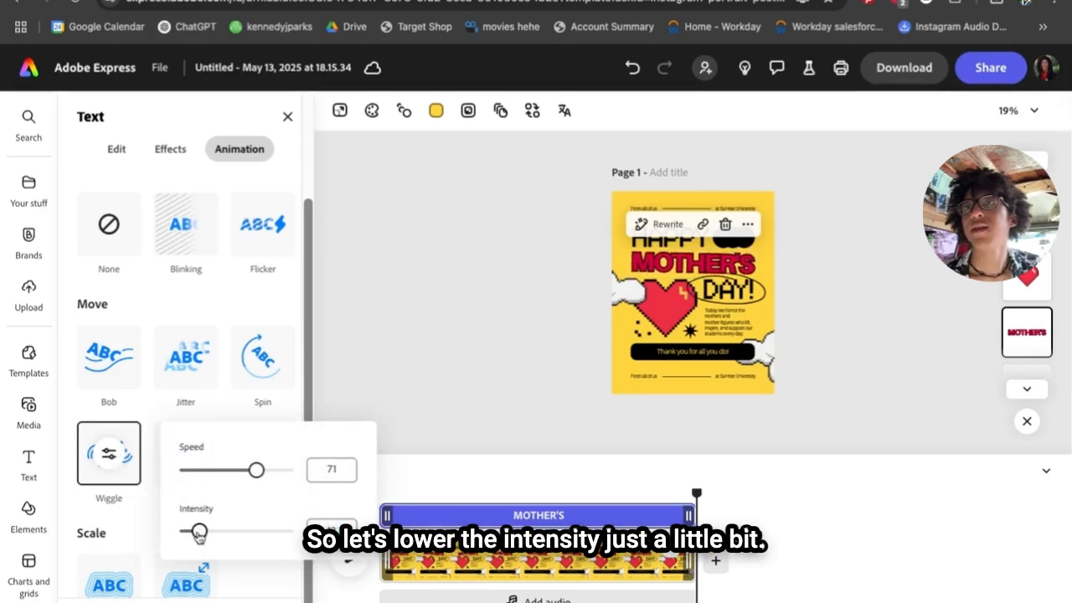
drag(198, 534, 191, 533)
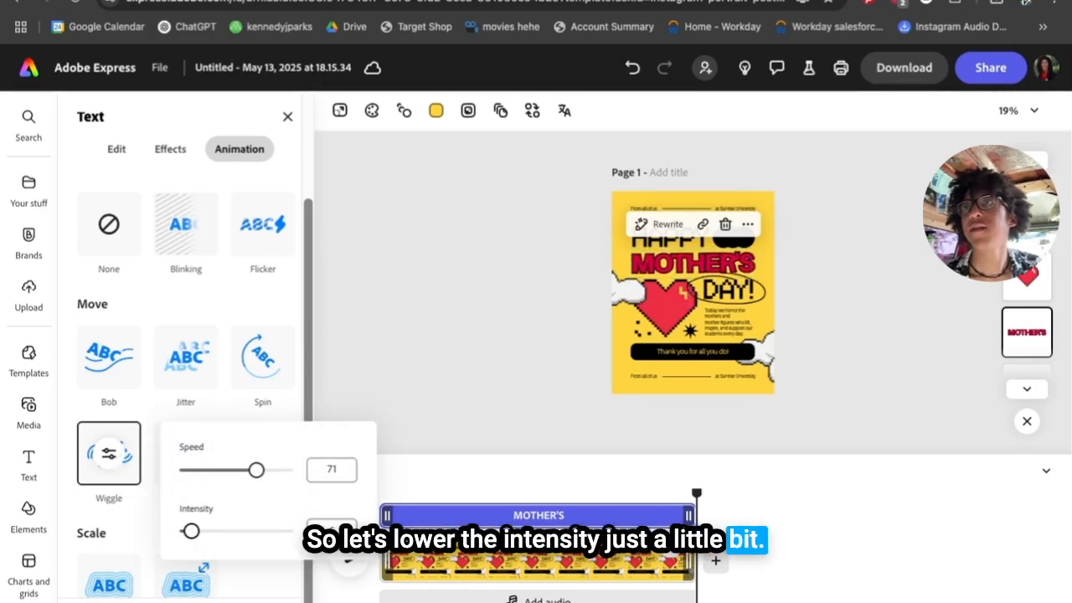
click(524, 271)
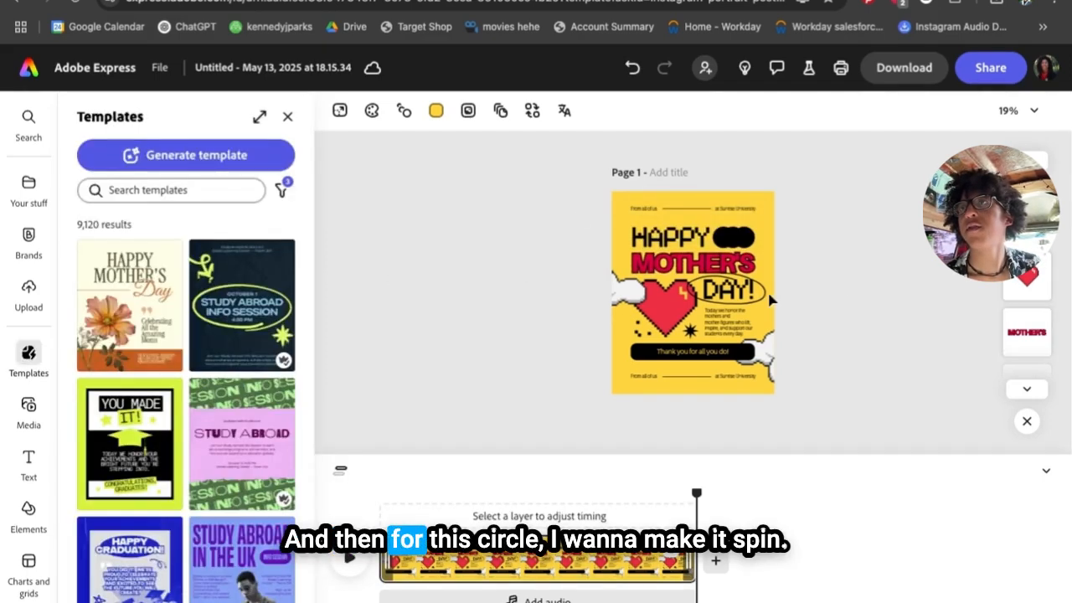
Apply the looping Wiggle animation to the oval outline around DAY!, deselect it, and play the timeline to preview all animations.
click(771, 299)
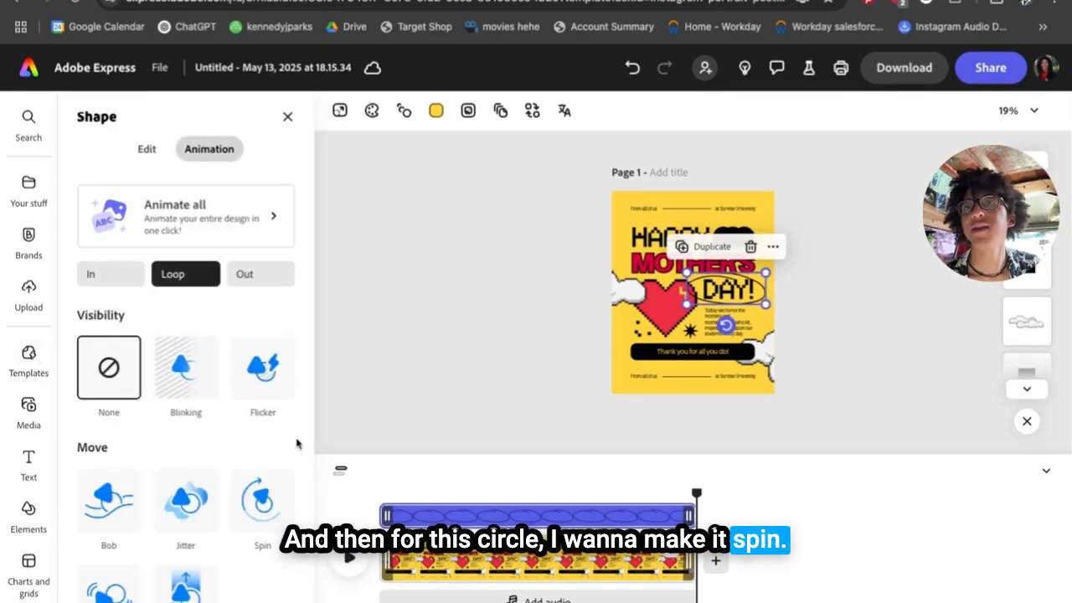
scroll(276, 467, down, 3)
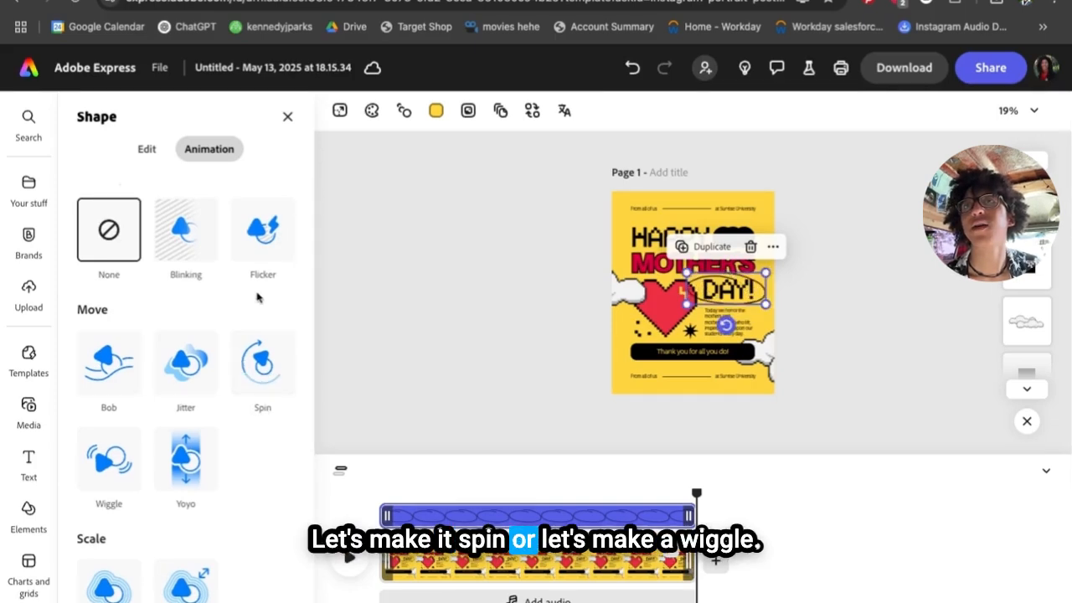
click(100, 469)
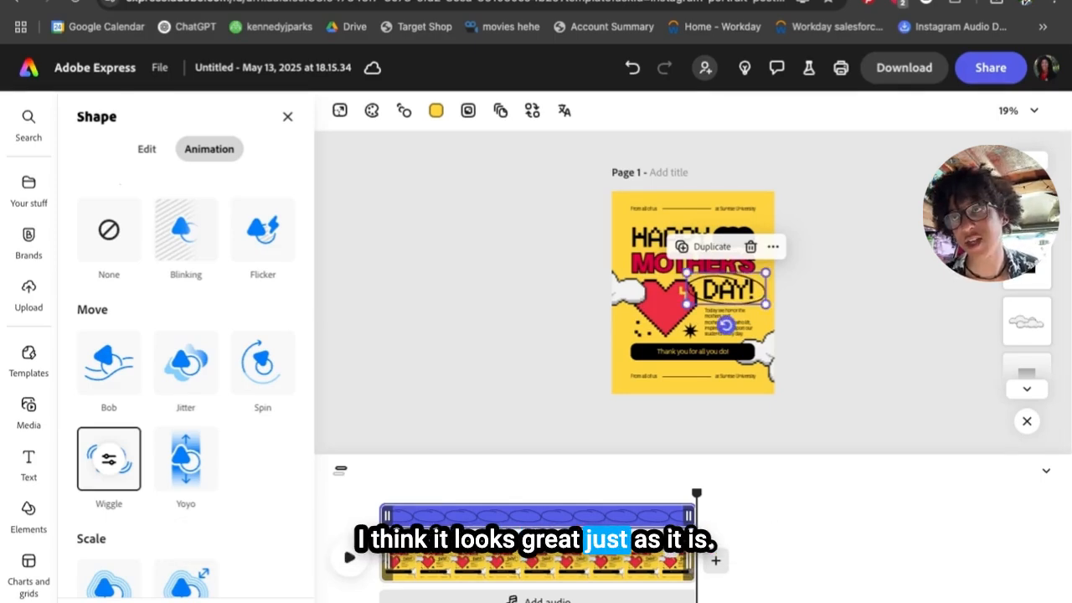
click(509, 344)
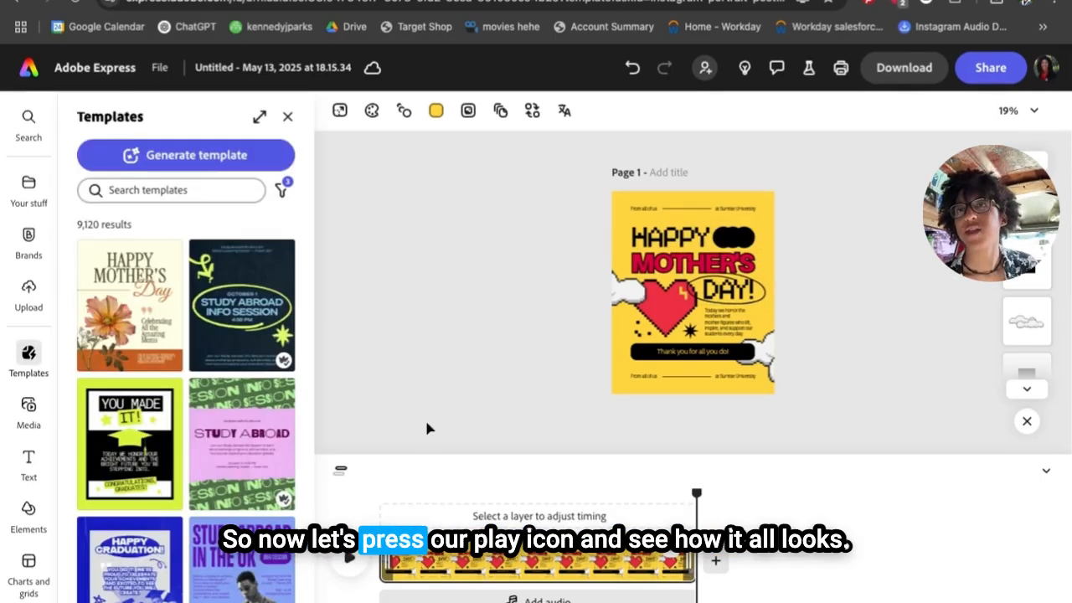
click(348, 559)
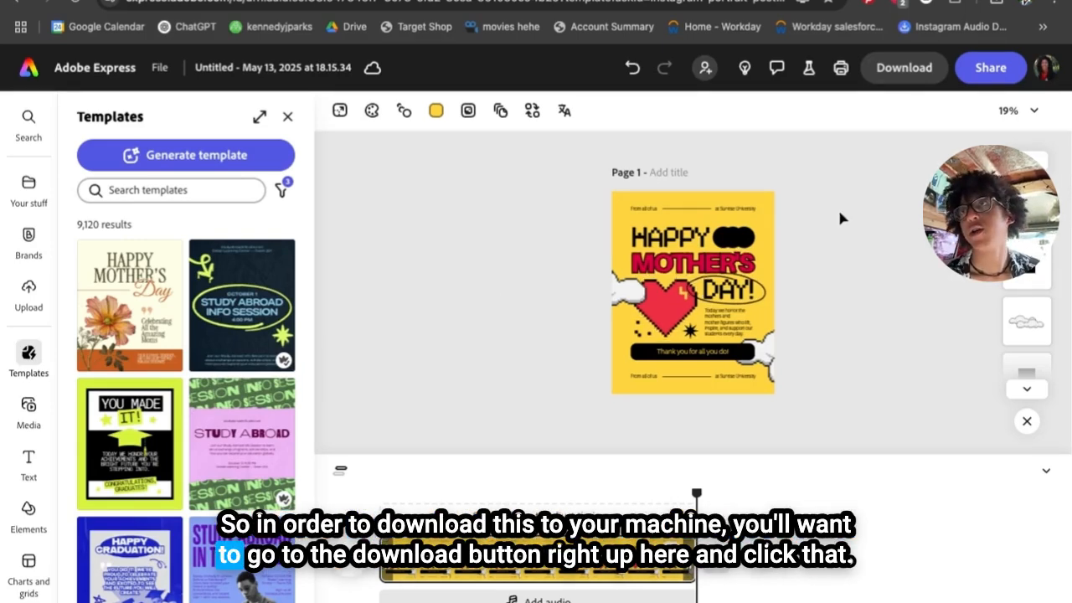
Download the animated post as an MP4 at the Custom (Original size) video resolution, after checking the available file formats.
click(905, 68)
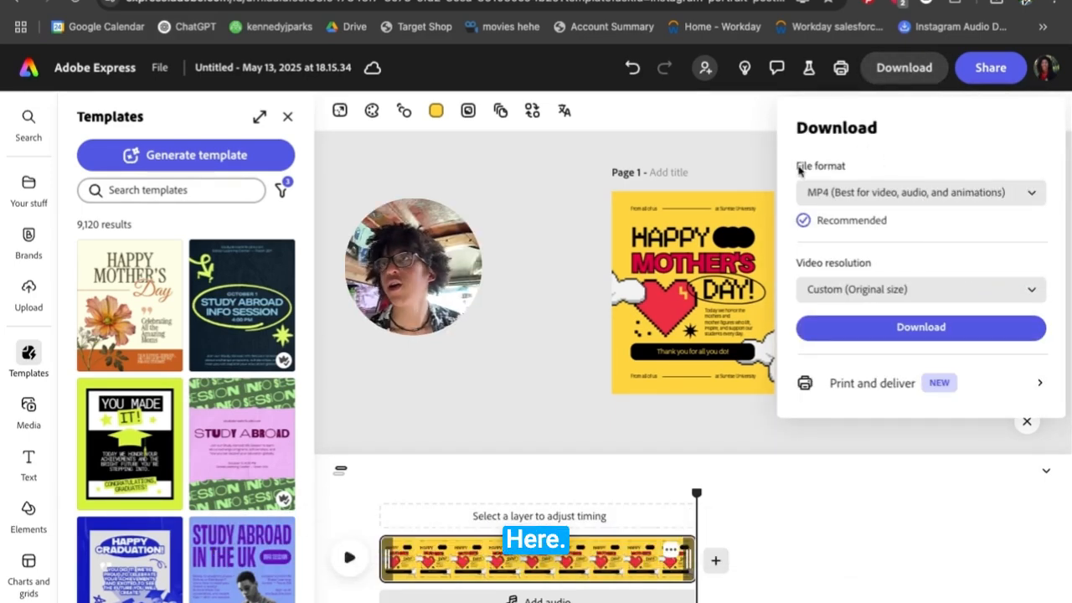
click(1034, 193)
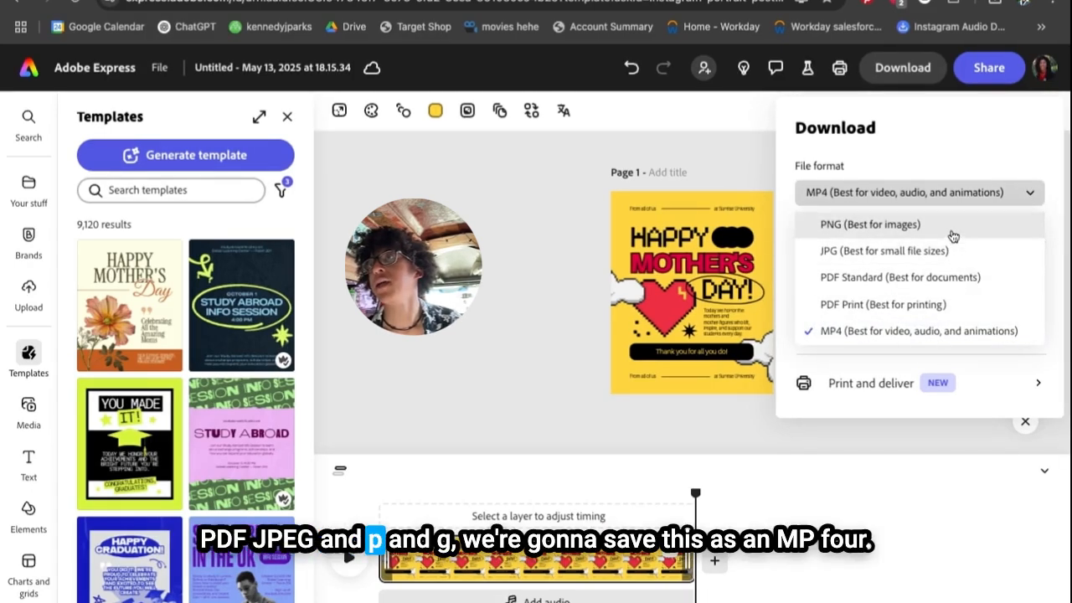
click(942, 167)
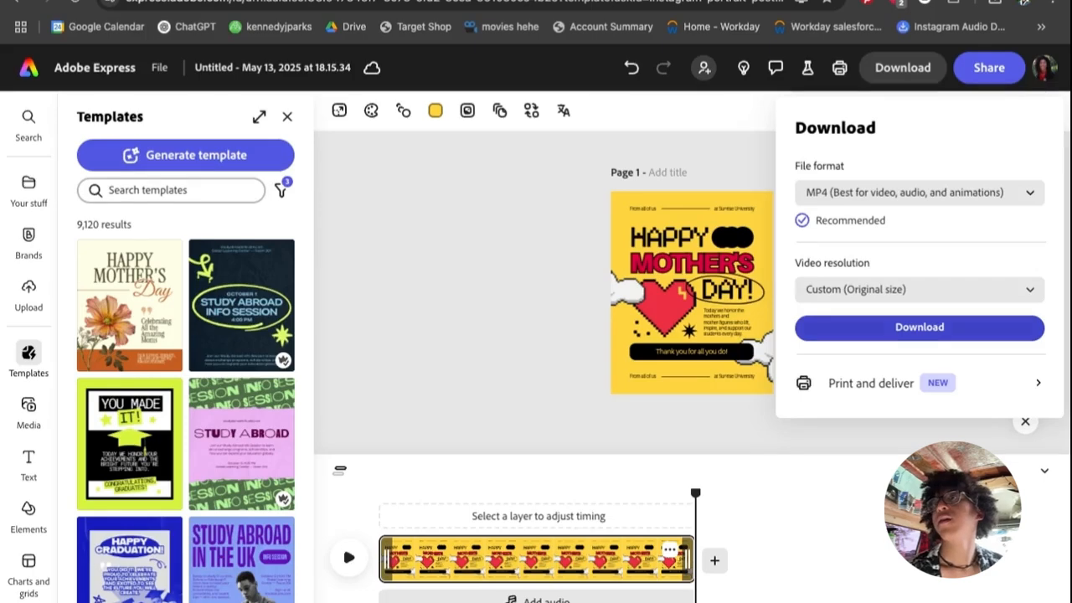
click(920, 328)
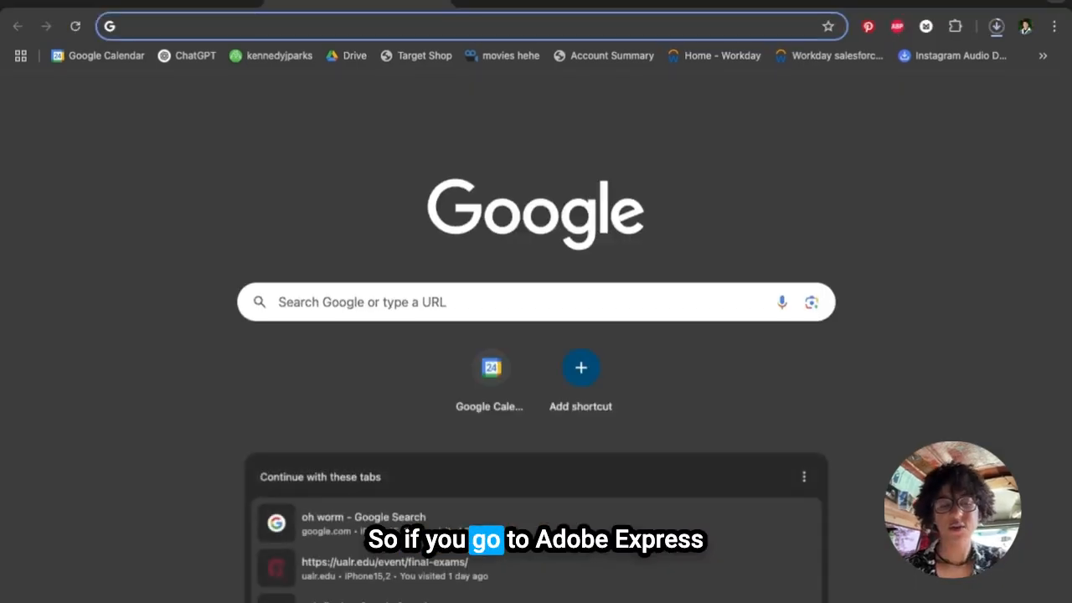
Search the web for "adobe express gif maker" in a new browser tab and open Adobe's video-to-GIF page.
text(adob)
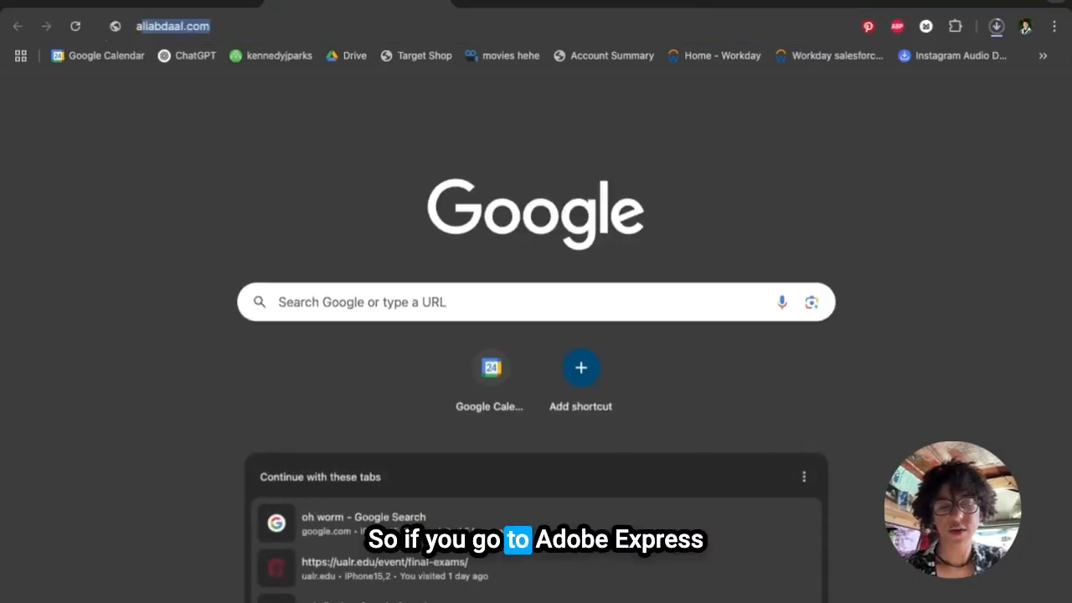
text(e ext)
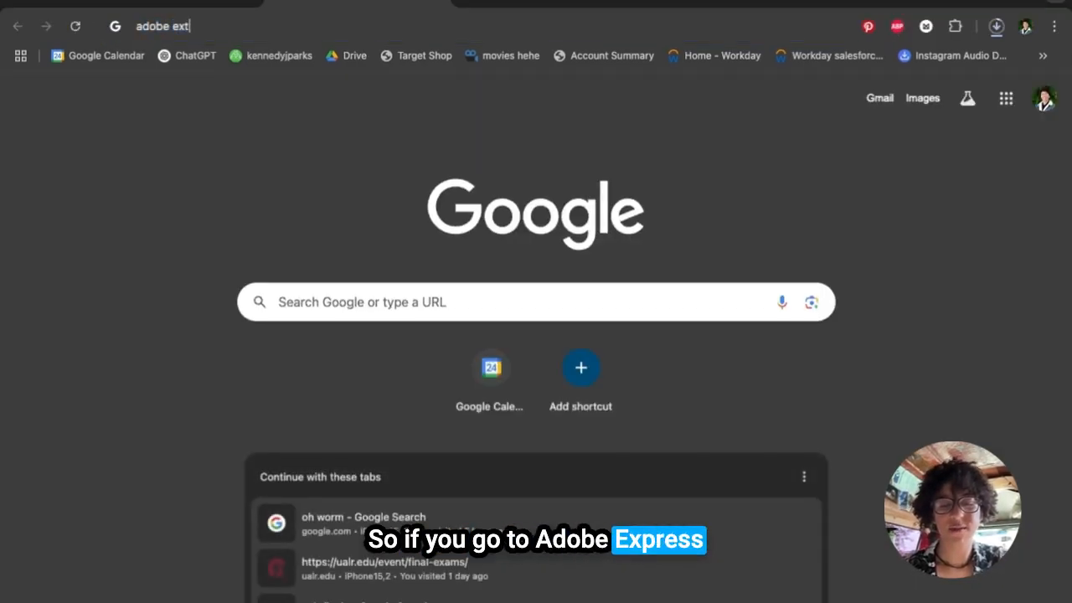
text(re)
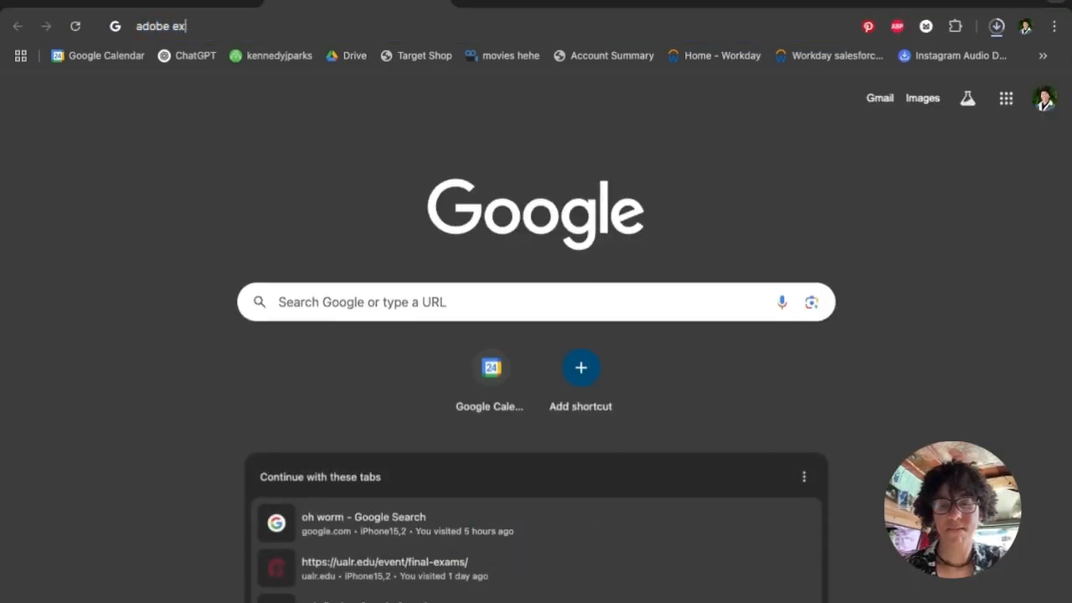
text(s gif)
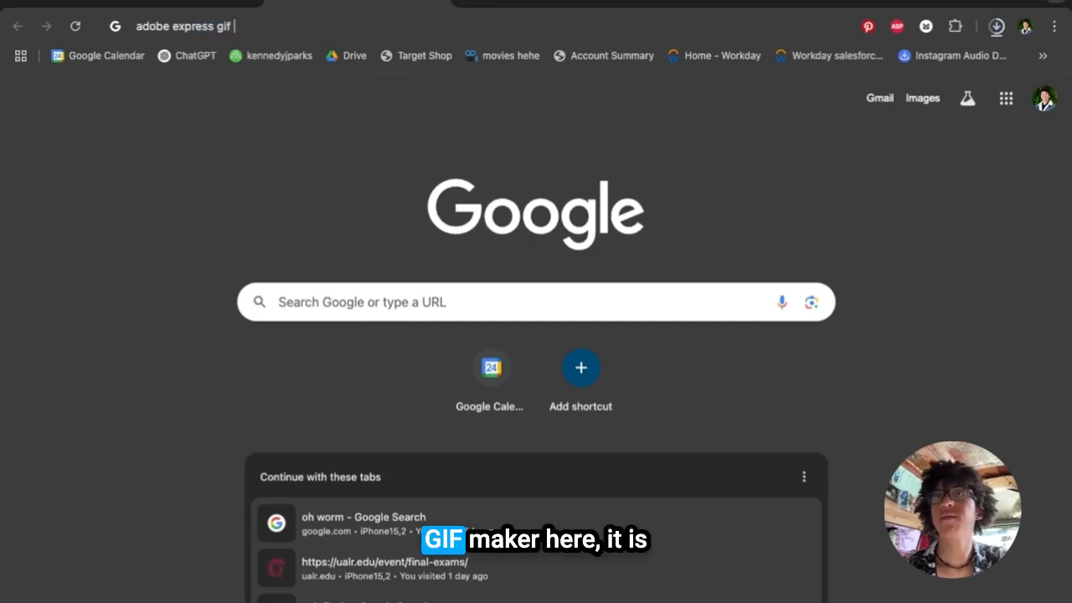
text( maker)
key(Return)
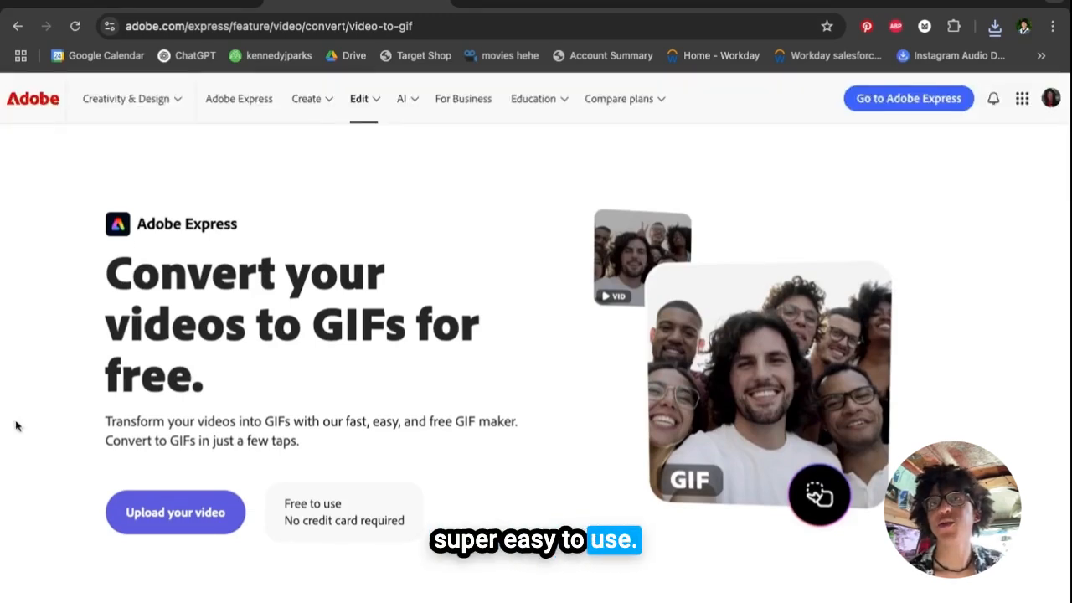
Upload the exported Mother's Day video to the GIF converter and download it as a medium-quality GIF with the Original layout.
click(170, 514)
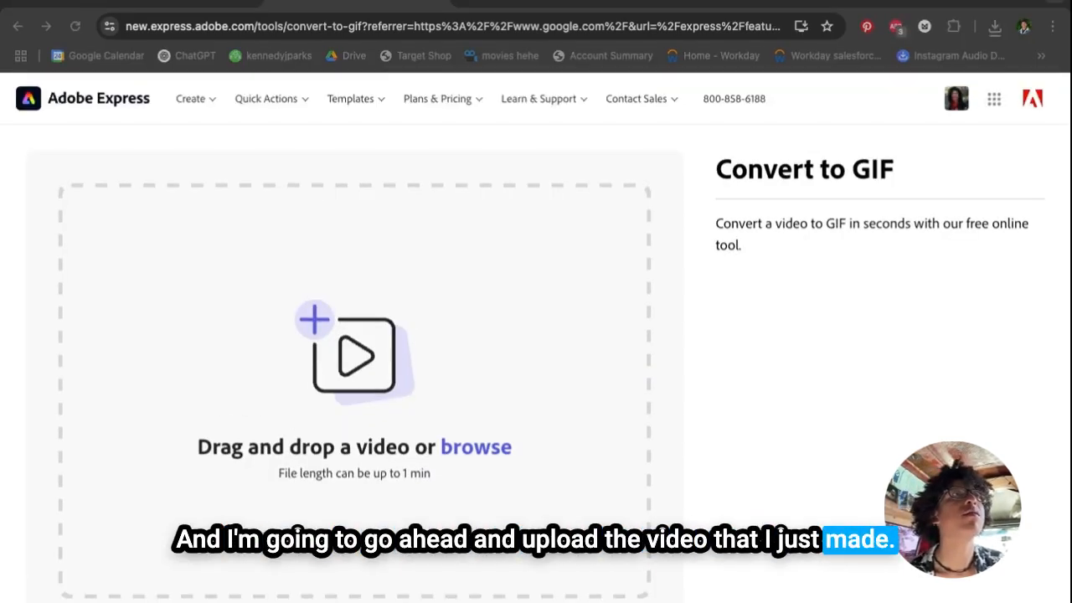
drag(703, 369, 355, 369)
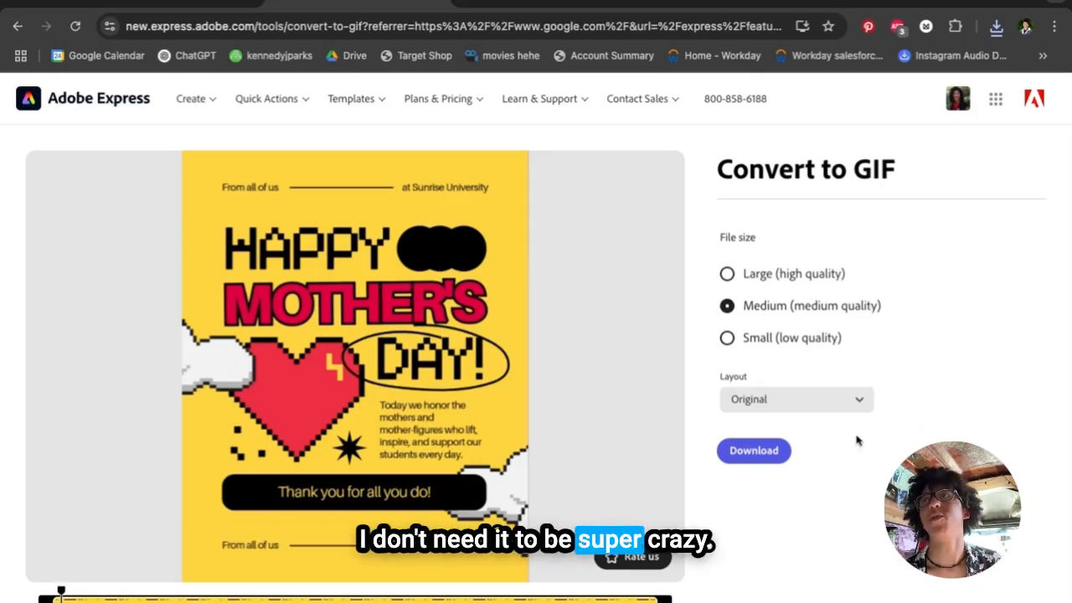
click(771, 454)
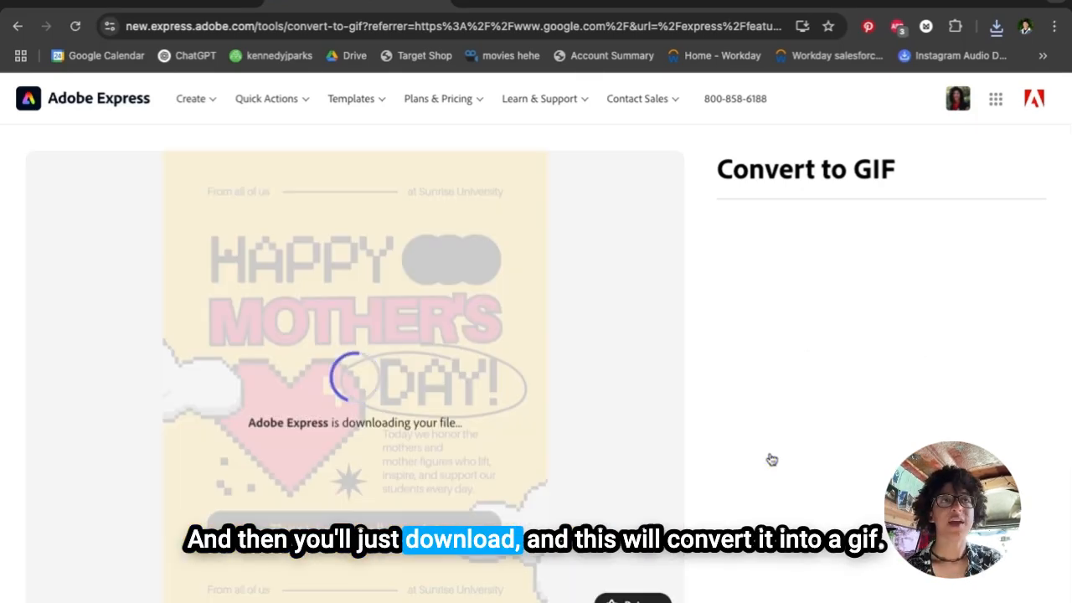